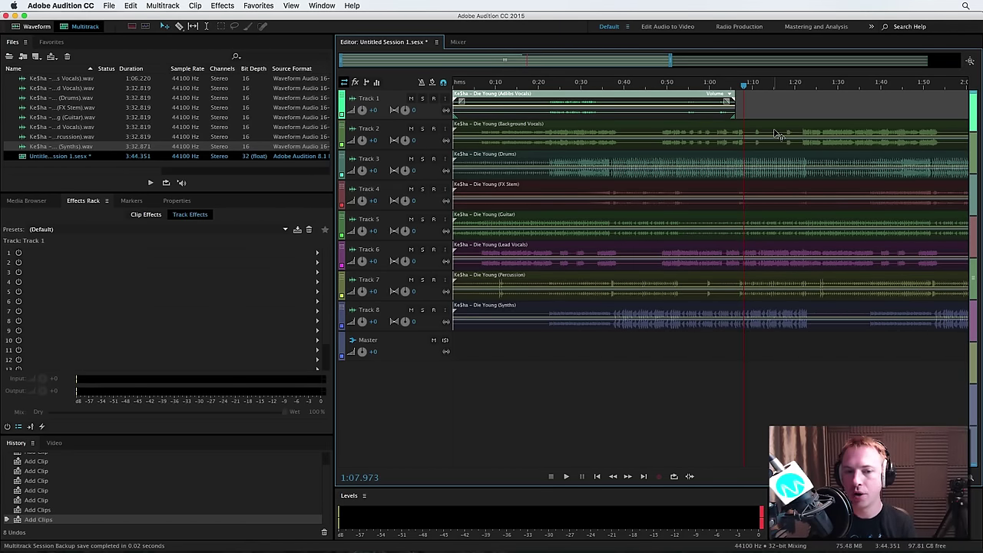
# - Lift the 1:05–1:06.9 range out of every track, after auditioning around 1:07
pyautogui.hscroll(5, 765, 110)
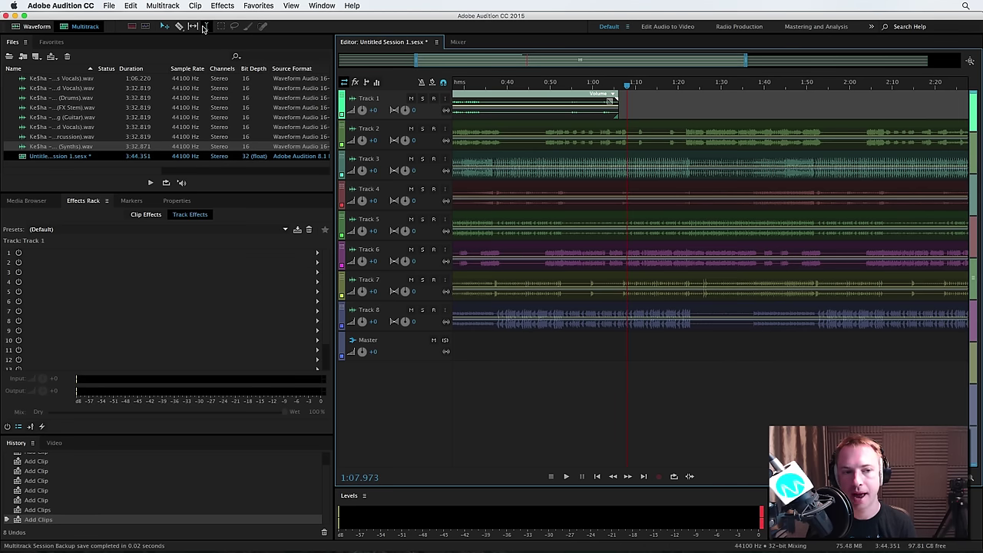
pyautogui.click(624, 98)
pyautogui.scroll(10, 620, 81)
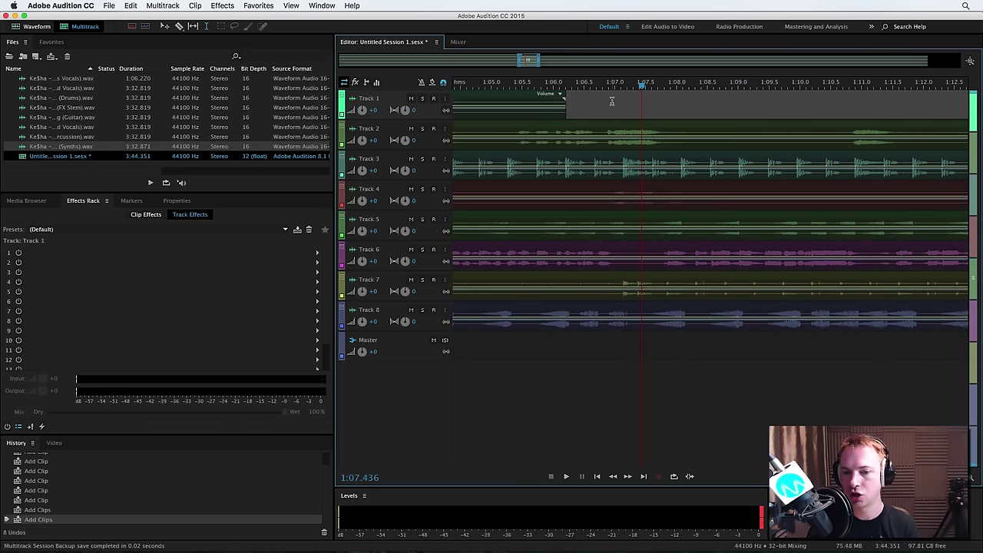
pyautogui.press('space')
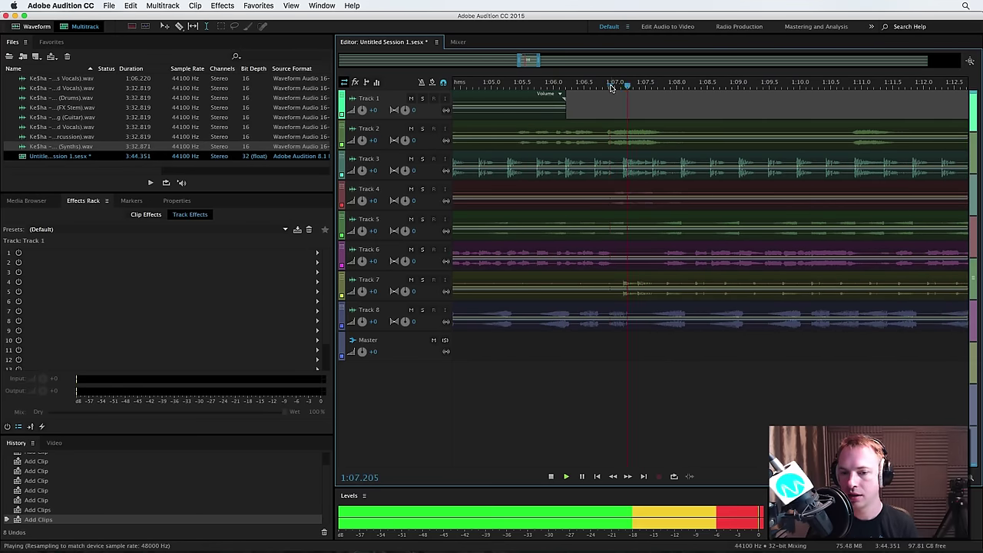
pyautogui.press('space')
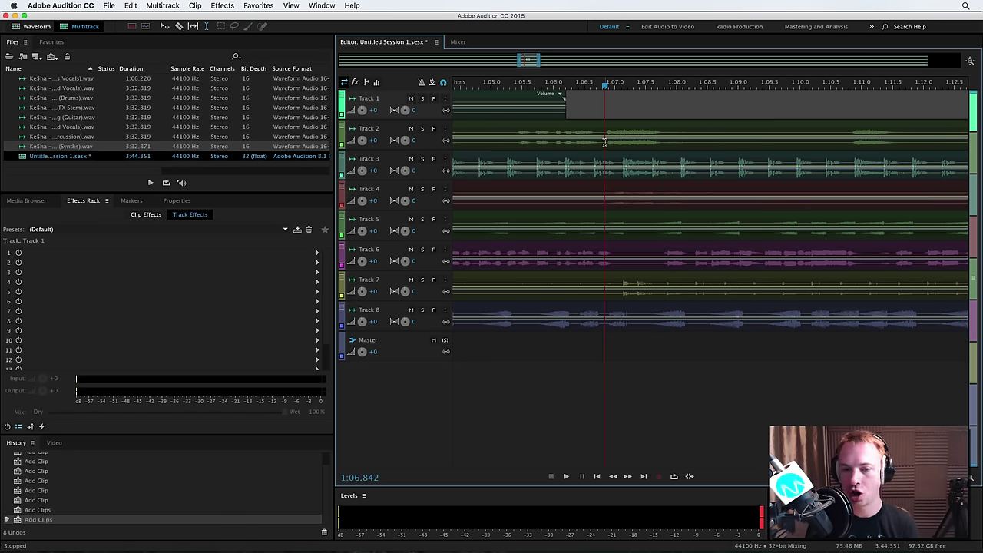
pyautogui.moveTo(605, 142); pyautogui.dragTo(491, 374)
pyautogui.press('Delete')
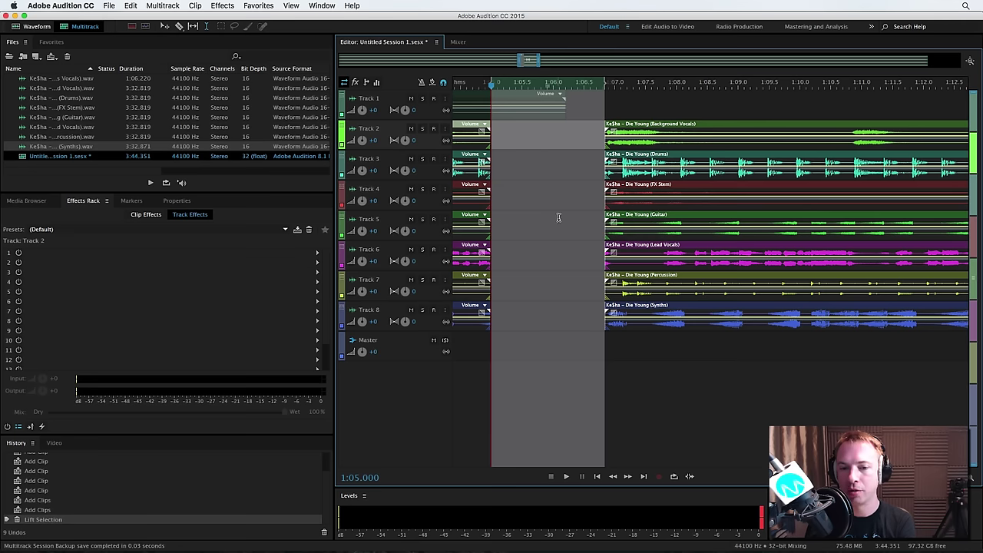
# - Delete the leftover short clips before 1:07 on Tracks 1 through 4
pyautogui.click(516, 108)
pyautogui.click(505, 96)
pyautogui.press('Delete')
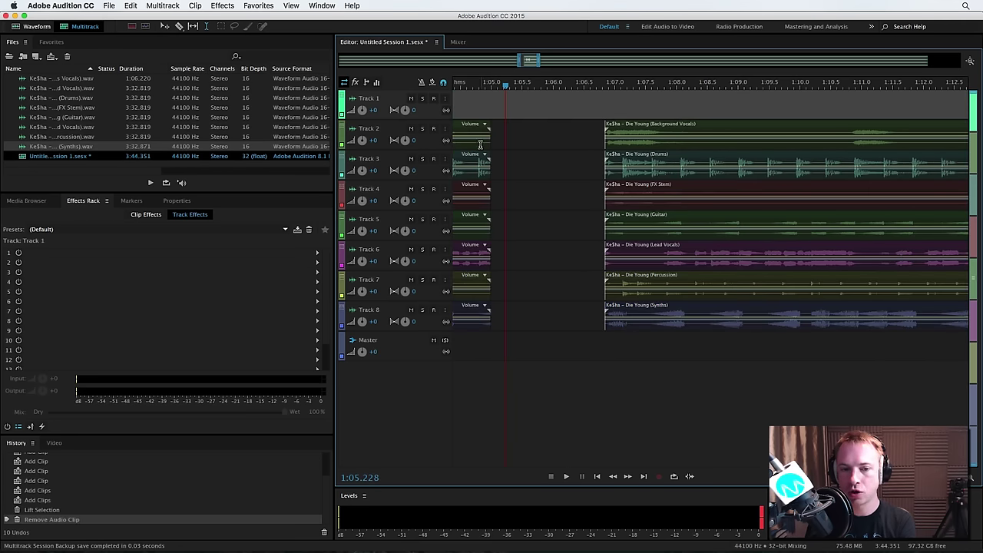
pyautogui.click(477, 144)
pyautogui.press('Delete')
pyautogui.click(480, 173)
pyautogui.press('Delete')
pyautogui.click(481, 202)
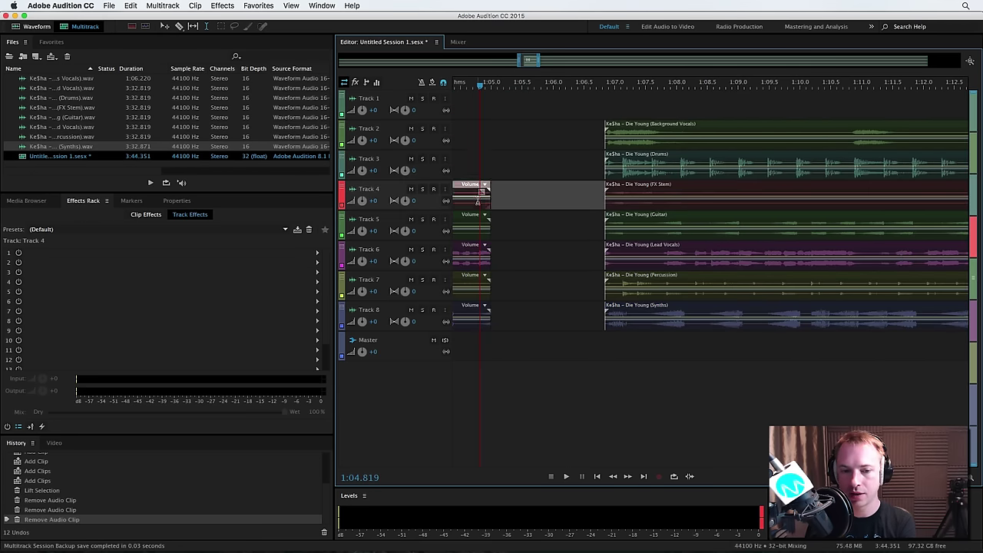
pyautogui.press('Delete')
# - Delete the leftover short clips on Tracks 5 through 8 and play back the new 1:07 start
pyautogui.click(477, 231)
pyautogui.press('Delete')
pyautogui.click(481, 261)
pyautogui.press('Delete')
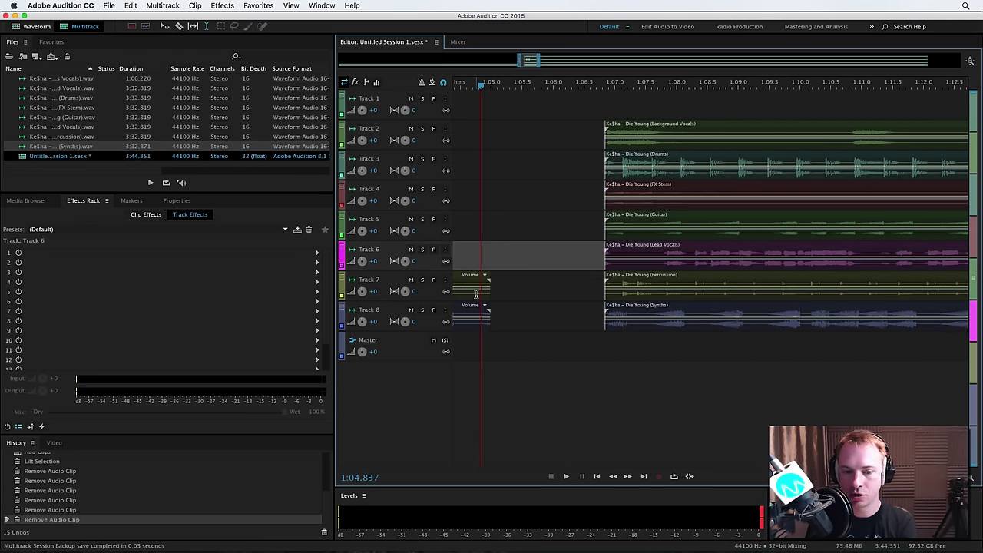
pyautogui.click(476, 292)
pyautogui.press('Delete')
pyautogui.click(479, 327)
pyautogui.press('Delete')
pyautogui.click(590, 232)
pyautogui.press('space')
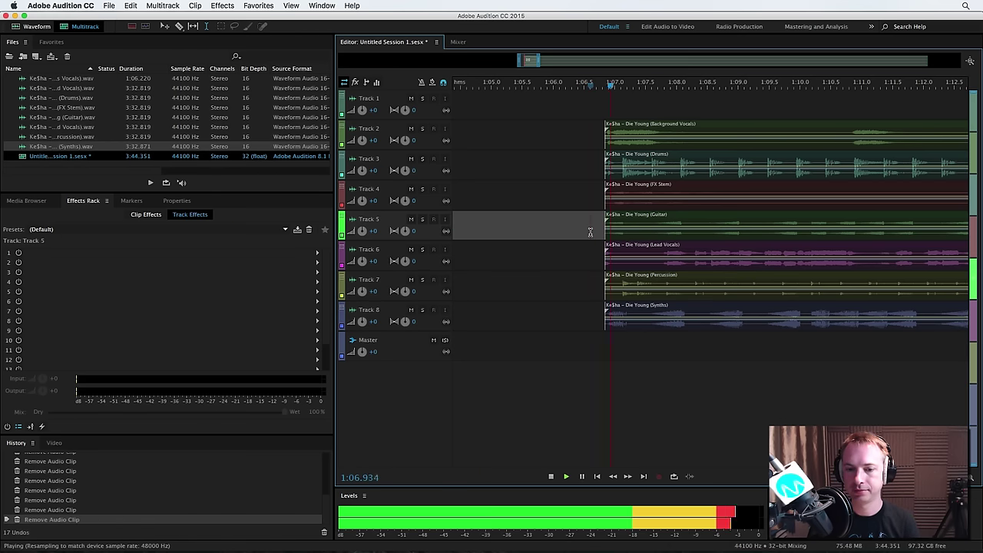
pyautogui.press('space')
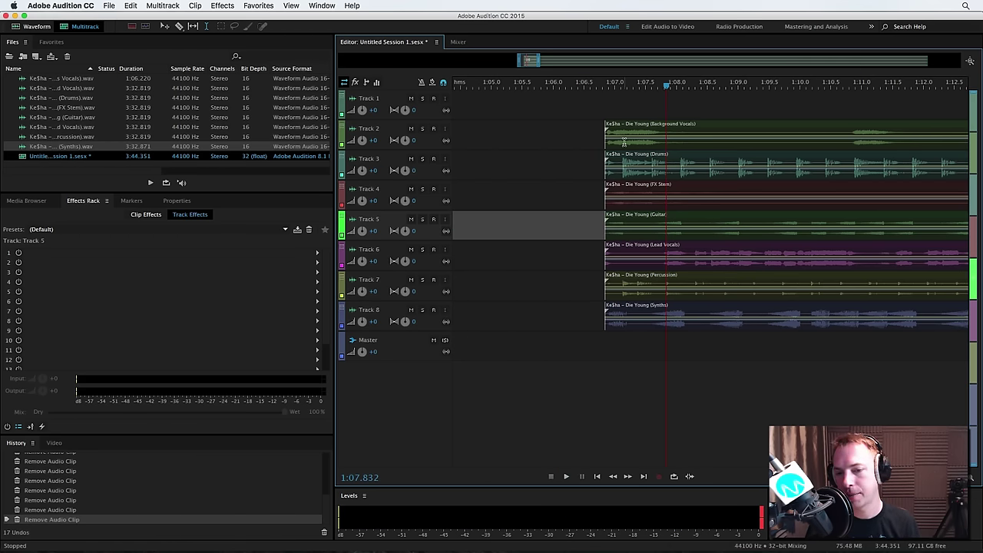
# - Solo Track 2 Background Vocals and listen from just before 1:07 and later in the song
pyautogui.click(422, 130)
pyautogui.click(603, 103)
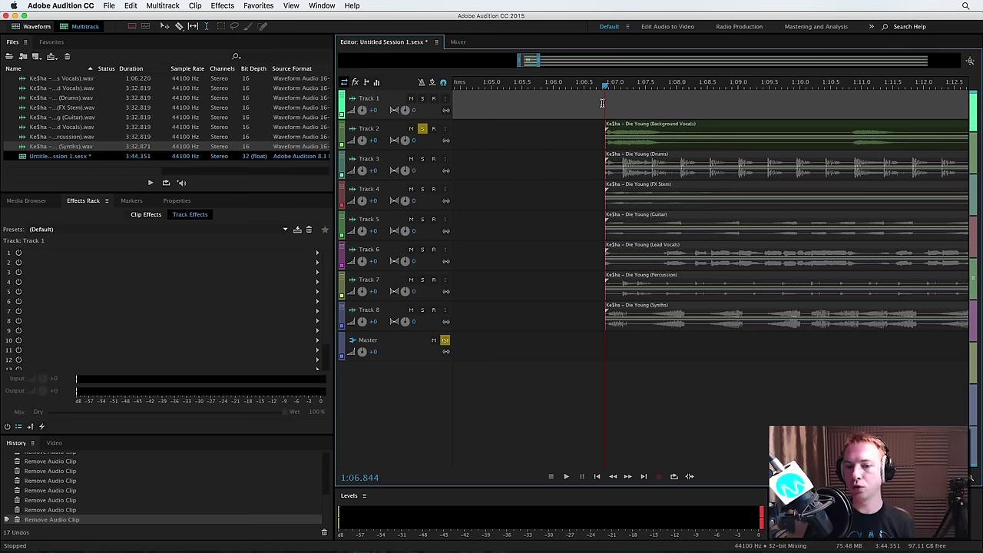
pyautogui.press('space')
pyautogui.press('space')
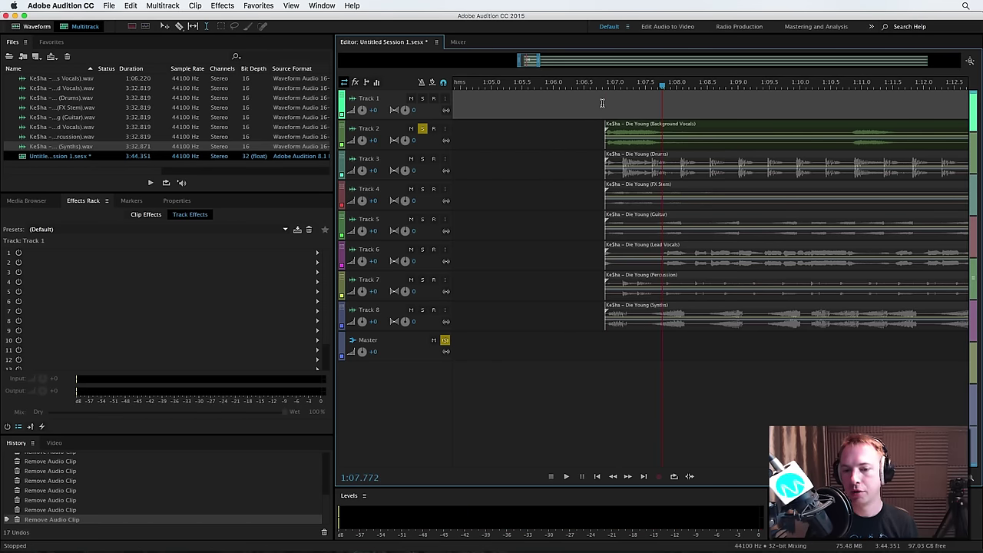
pyautogui.press('space')
pyautogui.press('space')
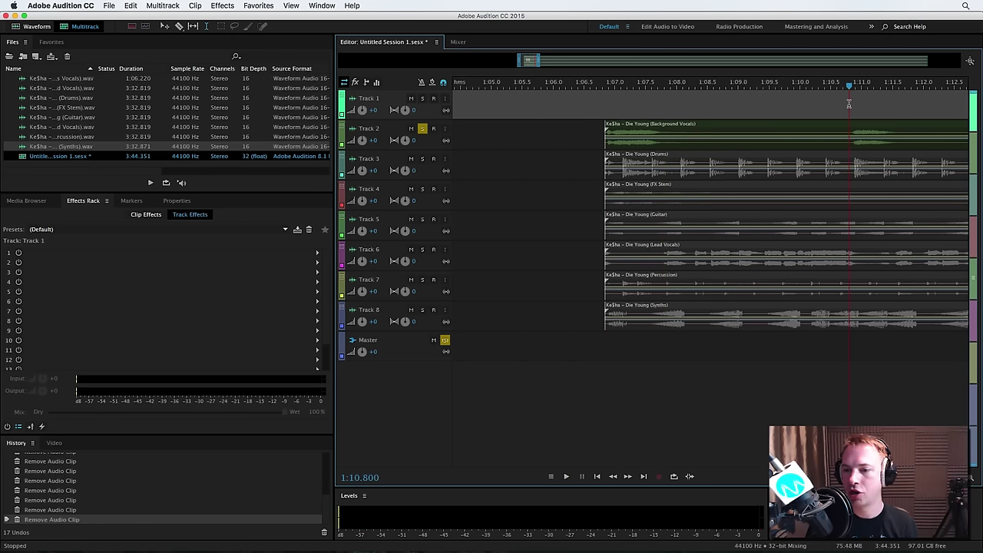
pyautogui.press('space')
pyautogui.press('space')
pyautogui.hscroll(5, 851, 104)
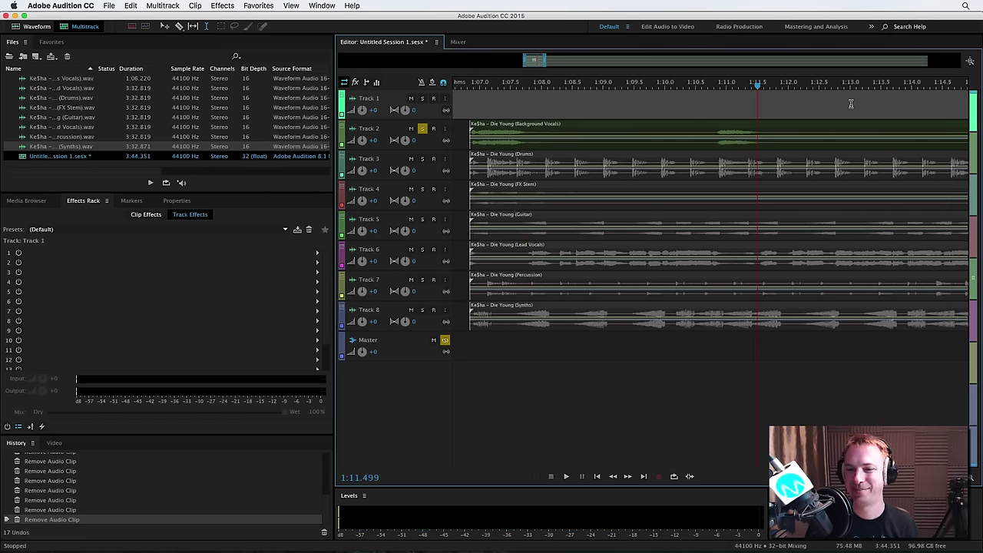
pyautogui.hscroll(10, 851, 103)
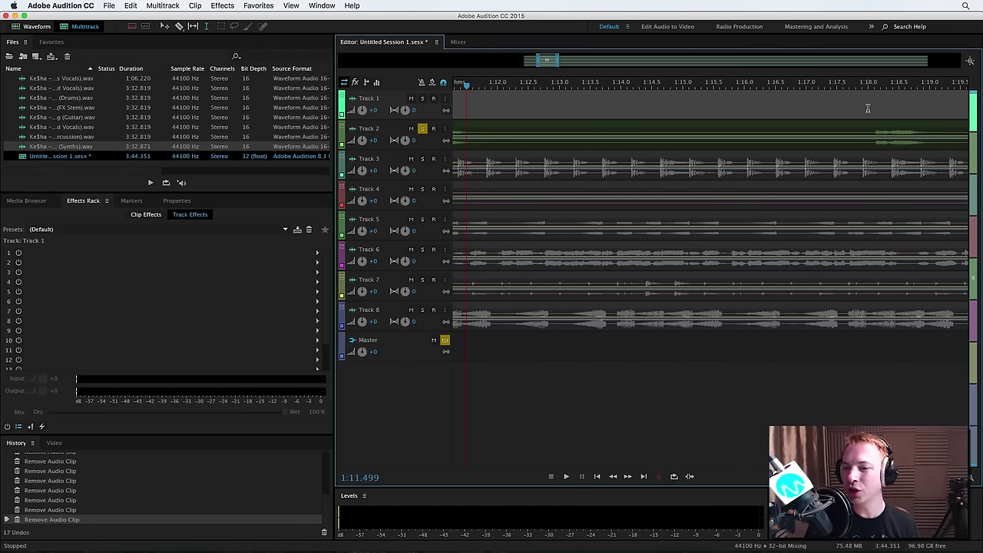
pyautogui.click(868, 108)
pyautogui.press('space')
pyautogui.press('space')
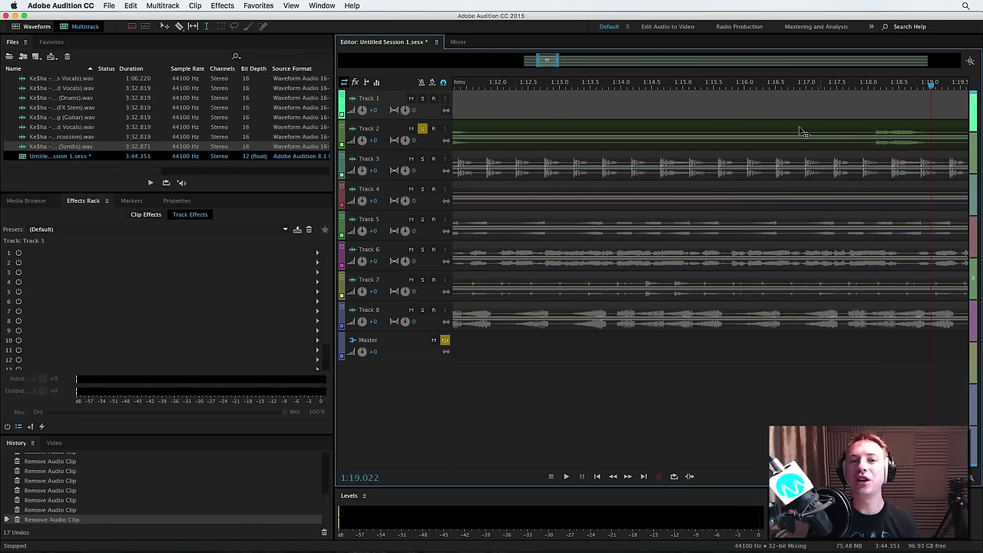
pyautogui.hscroll(-15, 632, 126)
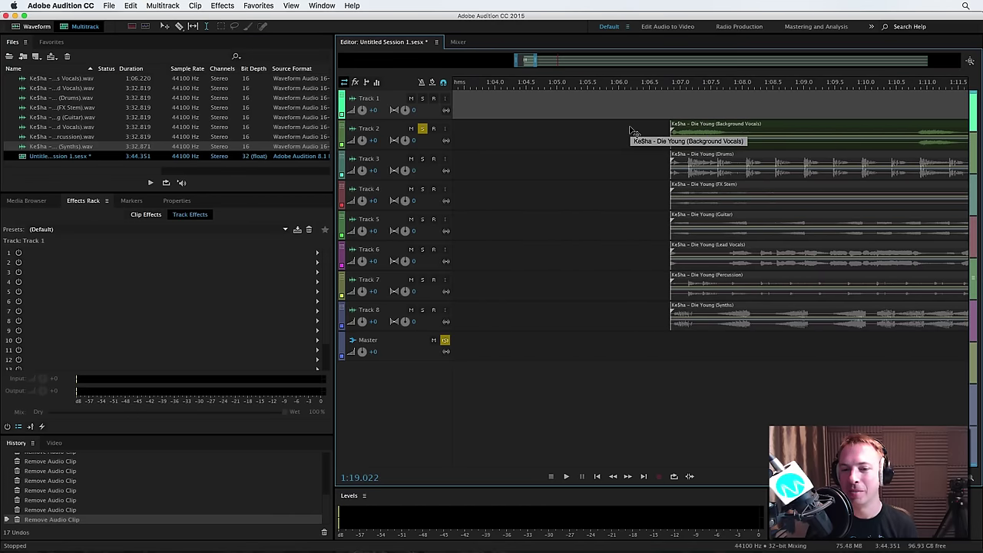
pyautogui.hscroll(2, 645, 146)
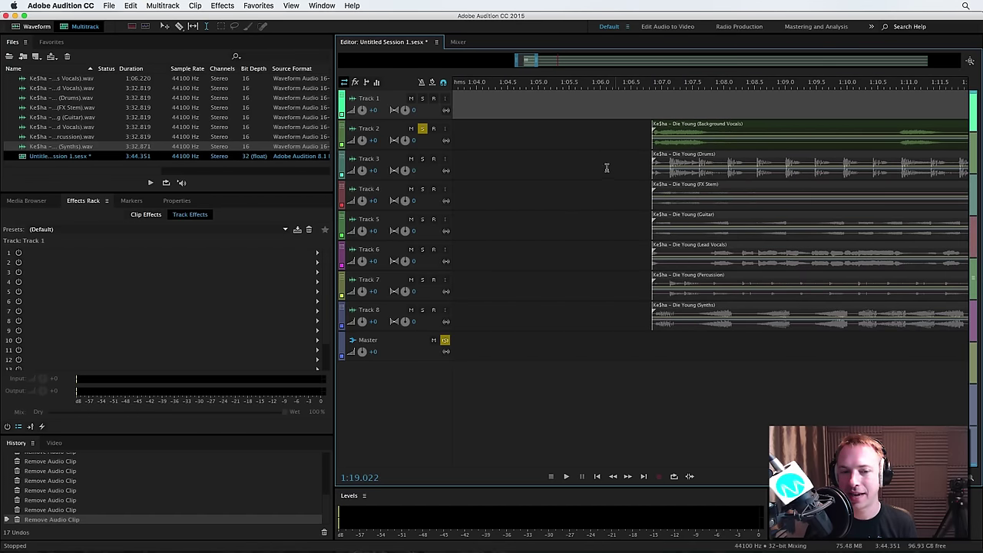
# - Unsolo Track 2, solo Track 3 and audition the Drums from about 1:06.7
pyautogui.click(422, 129)
pyautogui.click(422, 158)
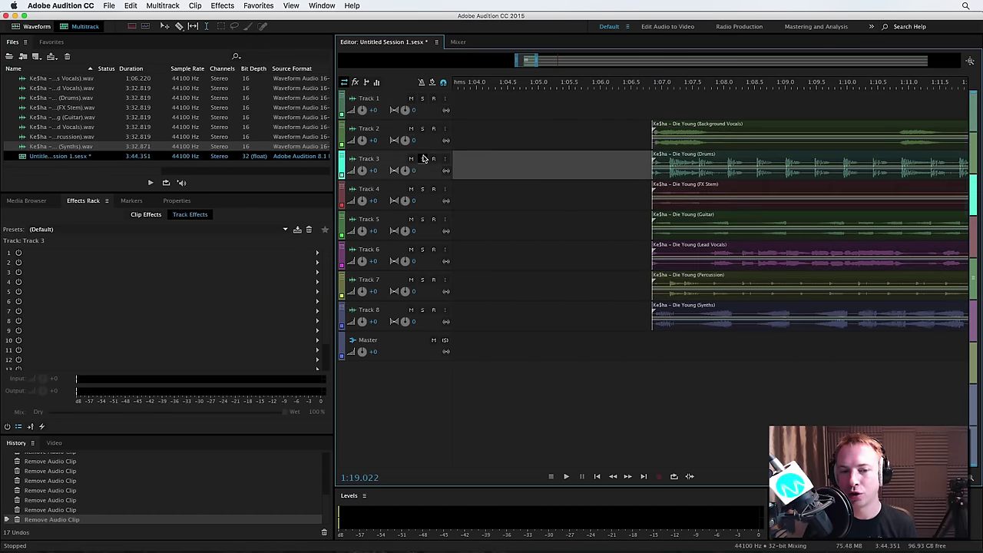
pyautogui.click(641, 169)
pyautogui.press('space')
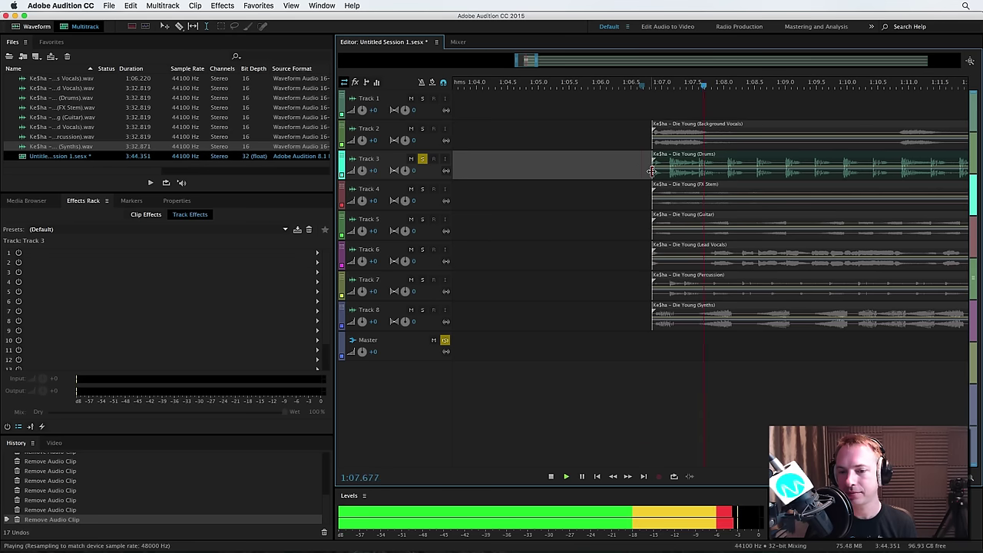
pyautogui.press('space')
# - Trim the Drums clip to start slightly later and check it alongside the Background Vocals
pyautogui.moveTo(651, 171); pyautogui.dragTo(668, 170)
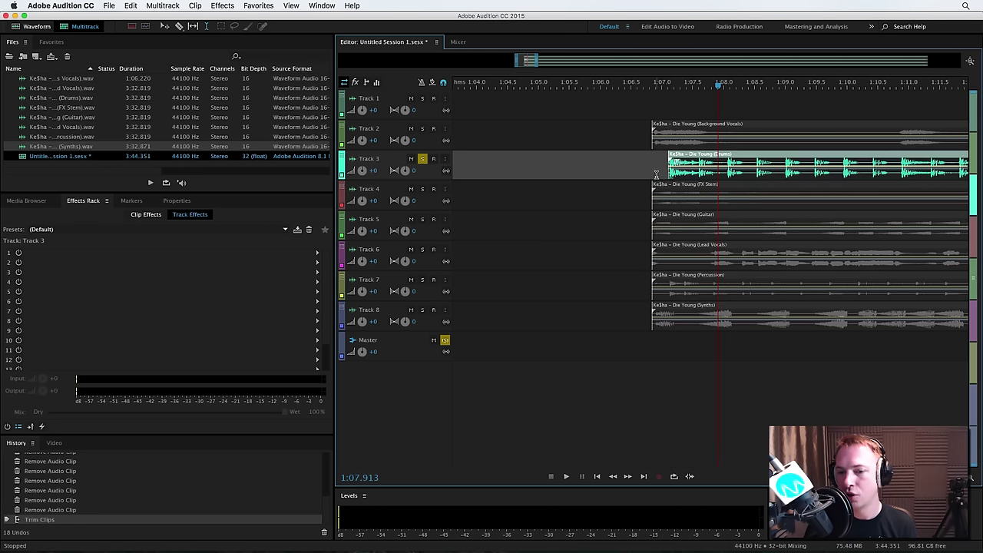
pyautogui.click(616, 164)
pyautogui.press('space')
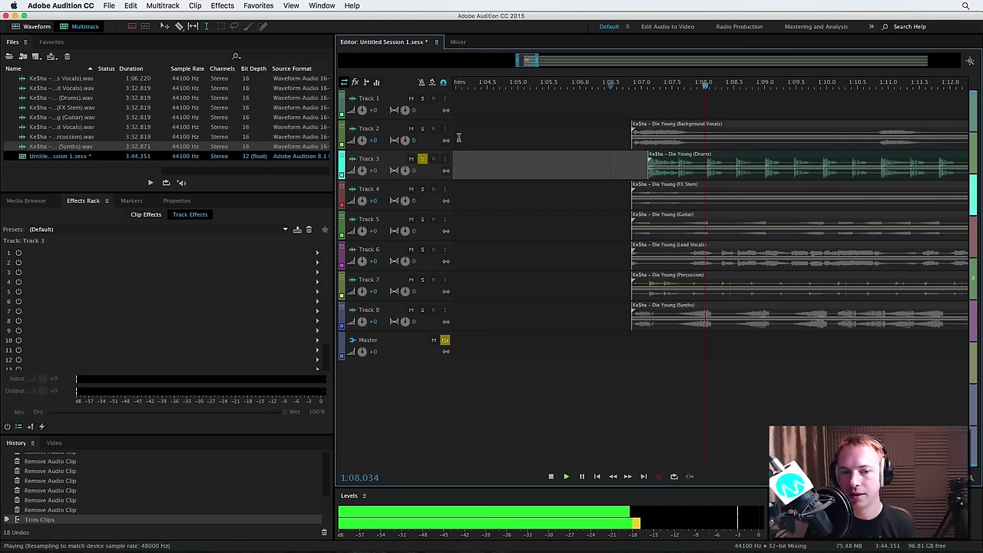
pyautogui.press('space')
pyautogui.click(422, 128)
pyautogui.click(625, 164)
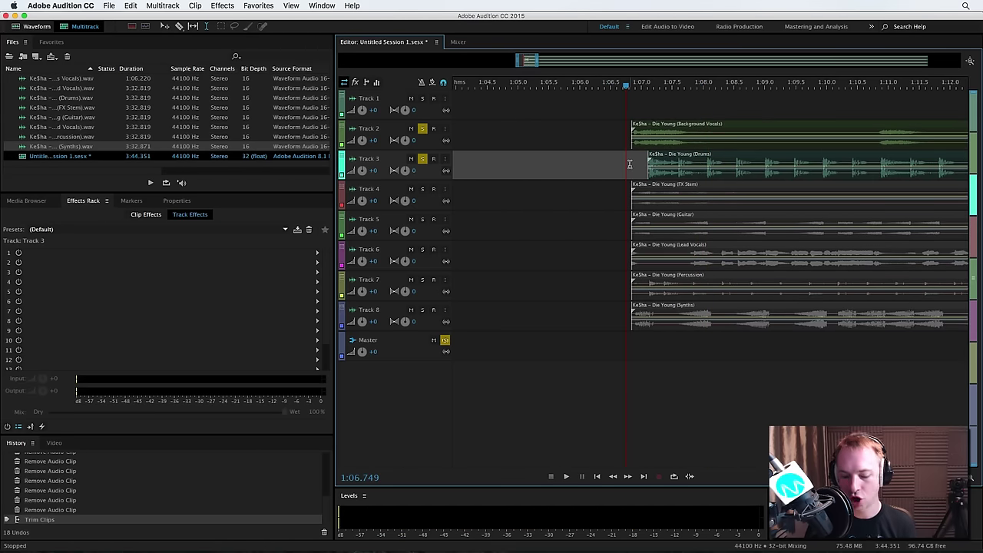
pyautogui.press('space')
pyautogui.press('space')
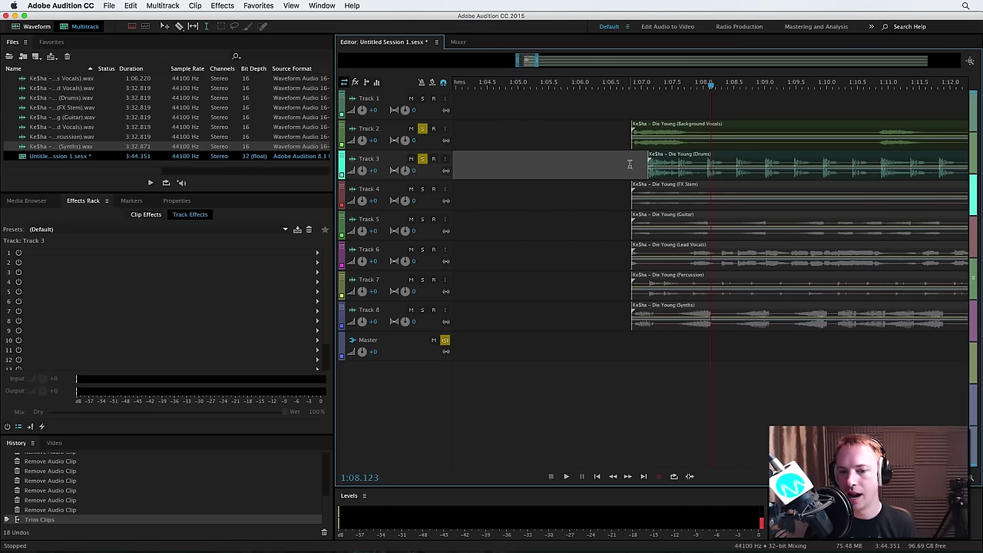
# - Audition the Track 4 FX Stem alone, then solo Track 5 Guitar instead
pyautogui.click(603, 194)
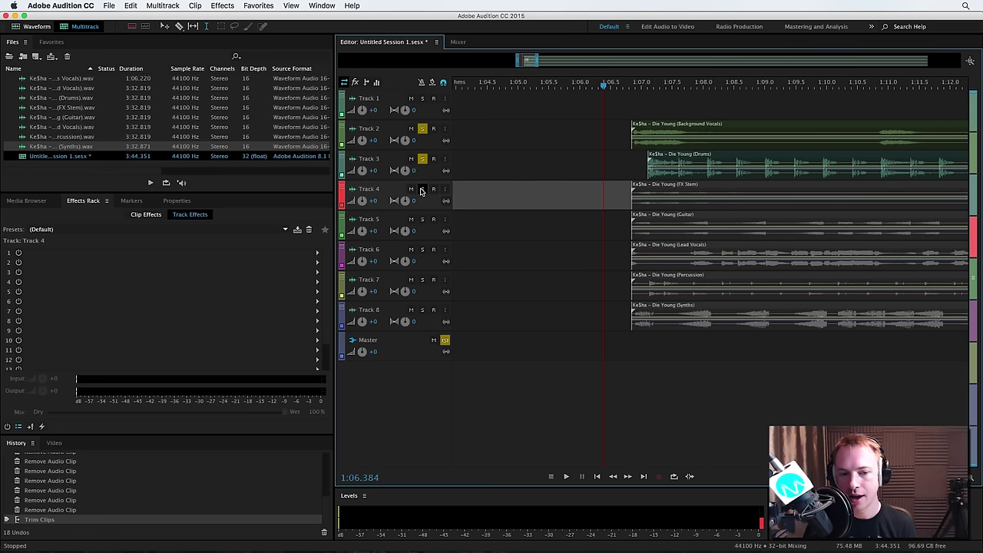
pyautogui.click(421, 191)
pyautogui.click(421, 159)
pyautogui.click(422, 129)
pyautogui.press('space')
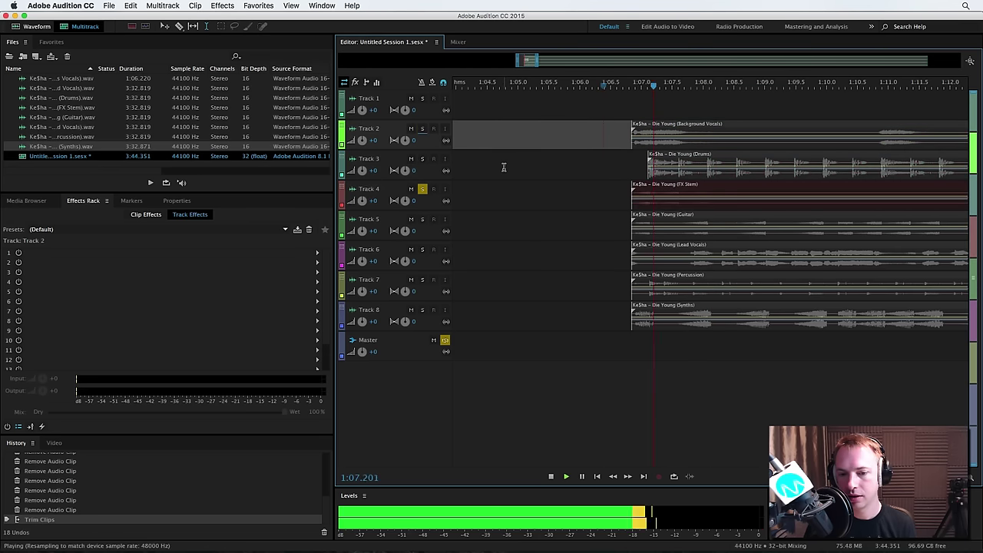
pyautogui.press('space')
pyautogui.click(422, 190)
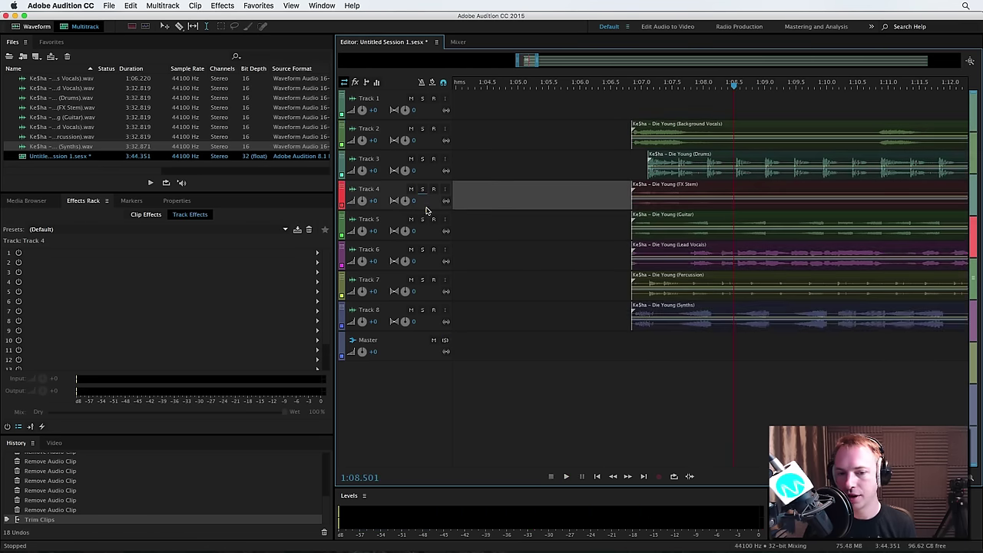
pyautogui.click(423, 221)
# - Audition the soloed Guitar and trim its clip to start later, then unsolo it
pyautogui.click(613, 224)
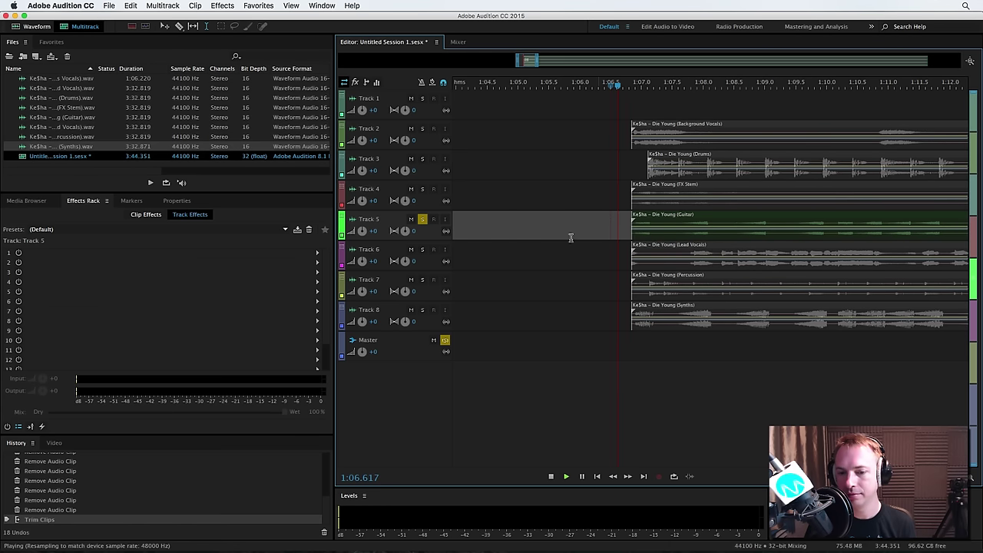
pyautogui.press('space')
pyautogui.press('space')
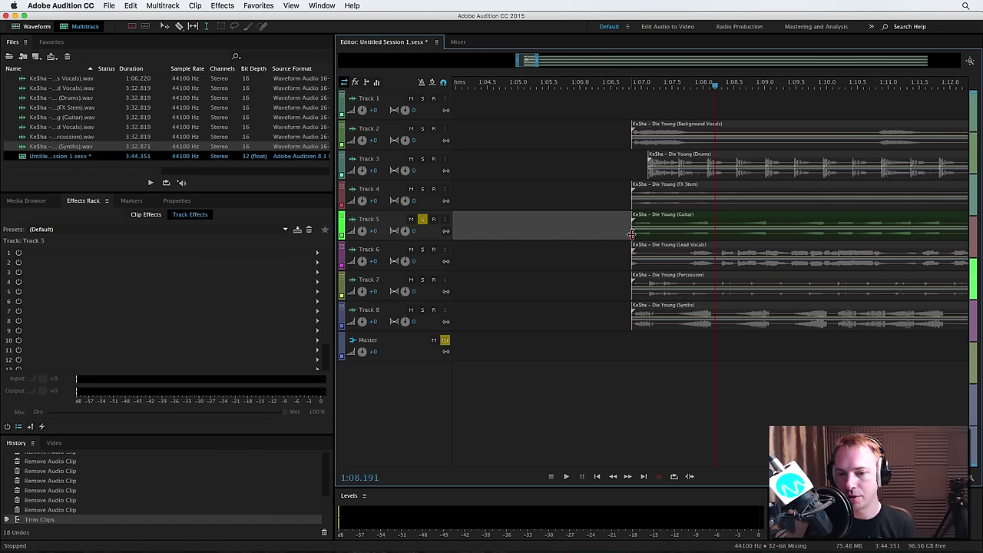
pyautogui.moveTo(635, 230); pyautogui.dragTo(673, 229)
pyautogui.click(619, 249)
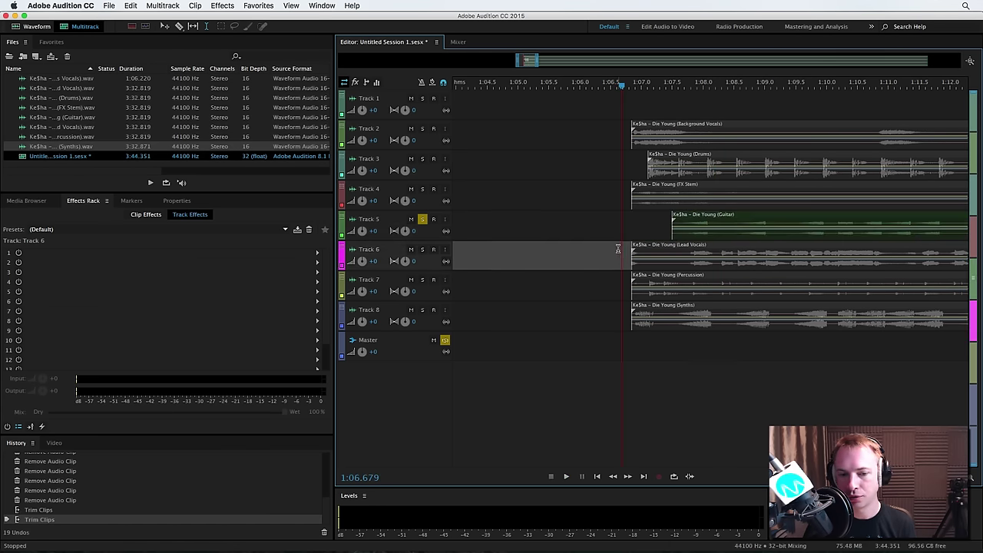
pyautogui.click(422, 233)
# - Solo the Lead Vocals, audition them and trim the clip's start
pyautogui.click(422, 249)
pyautogui.click(673, 267)
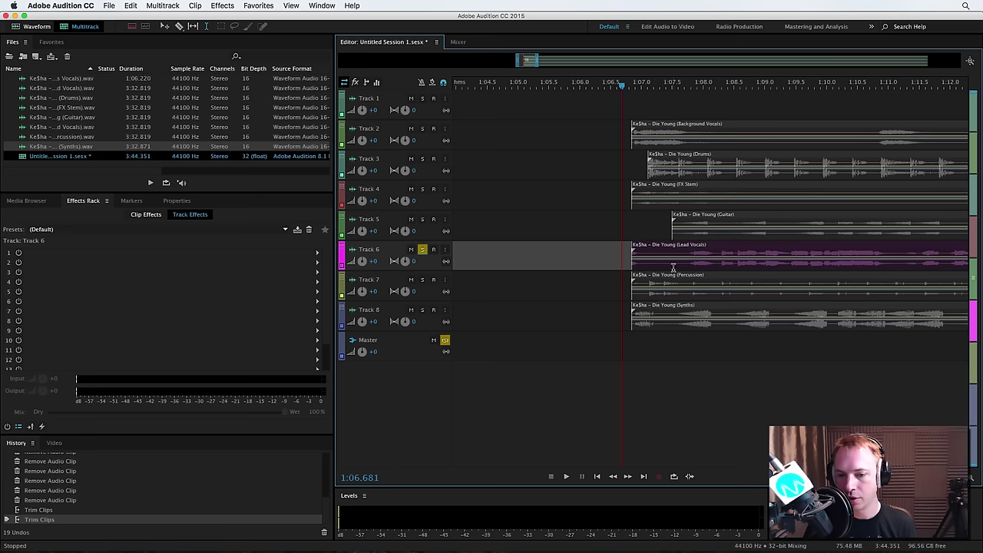
pyautogui.press('space')
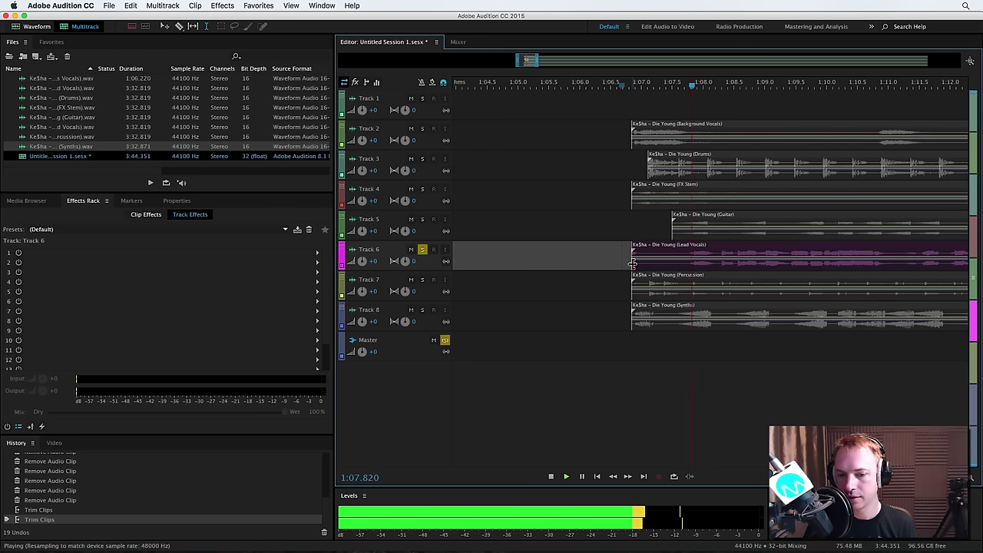
pyautogui.moveTo(633, 261); pyautogui.dragTo(648, 263)
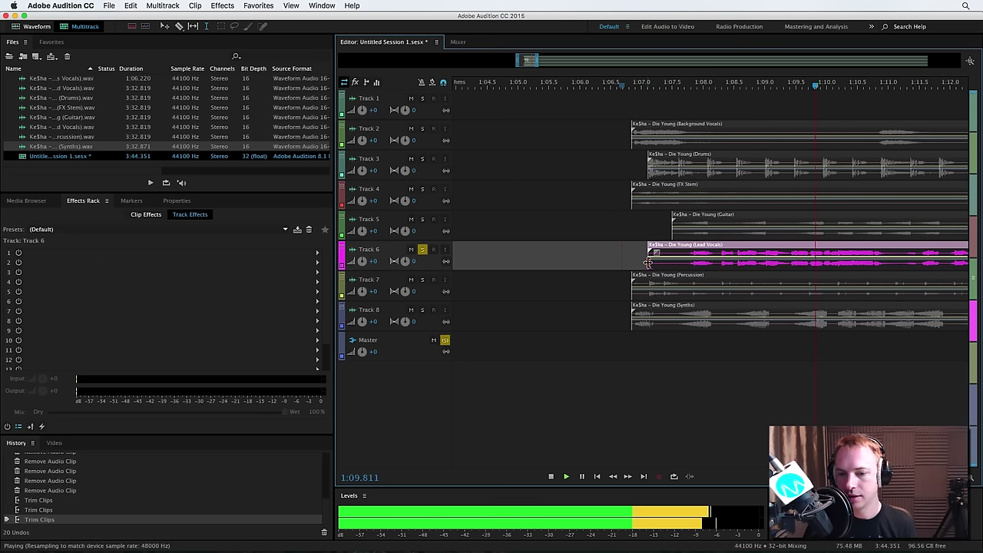
pyautogui.press('space')
# - Unsolo the Lead Vocals and delete the Lead Vocals clip from Track 6
pyautogui.hscroll(3, 584, 257)
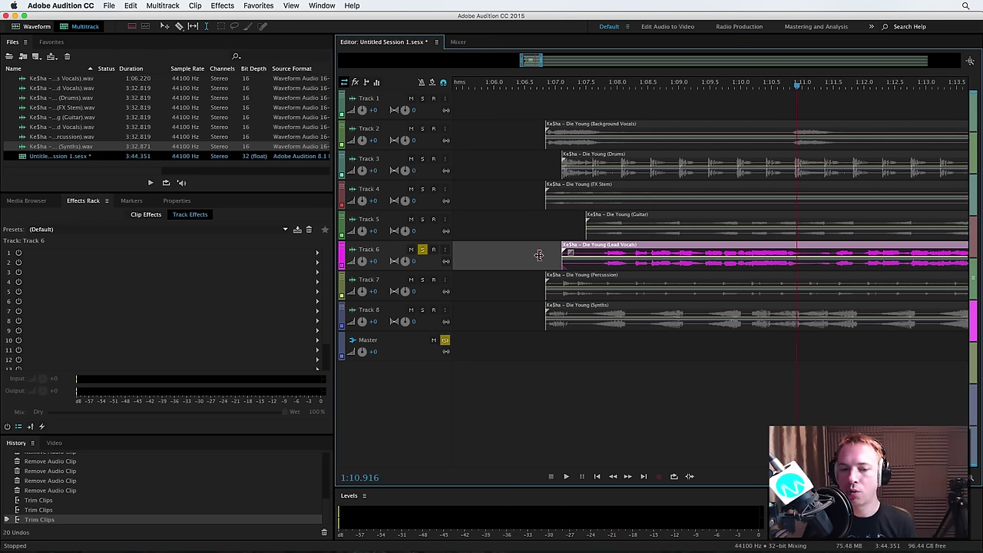
pyautogui.click(422, 250)
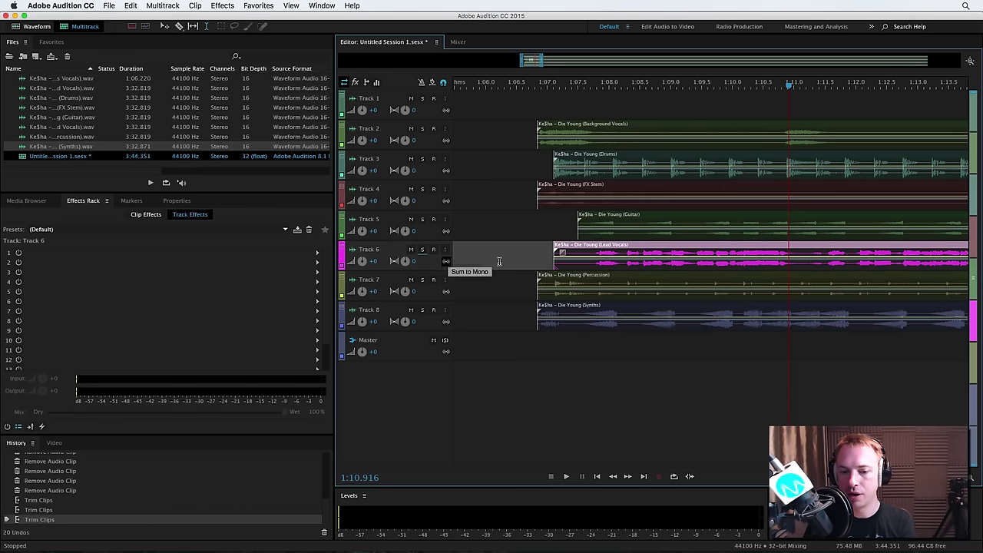
pyautogui.click(591, 263)
pyautogui.press('Delete')
# - Play the mix to check the edits and trim the Percussion clip to start later
pyautogui.hscroll(2, 653, 260)
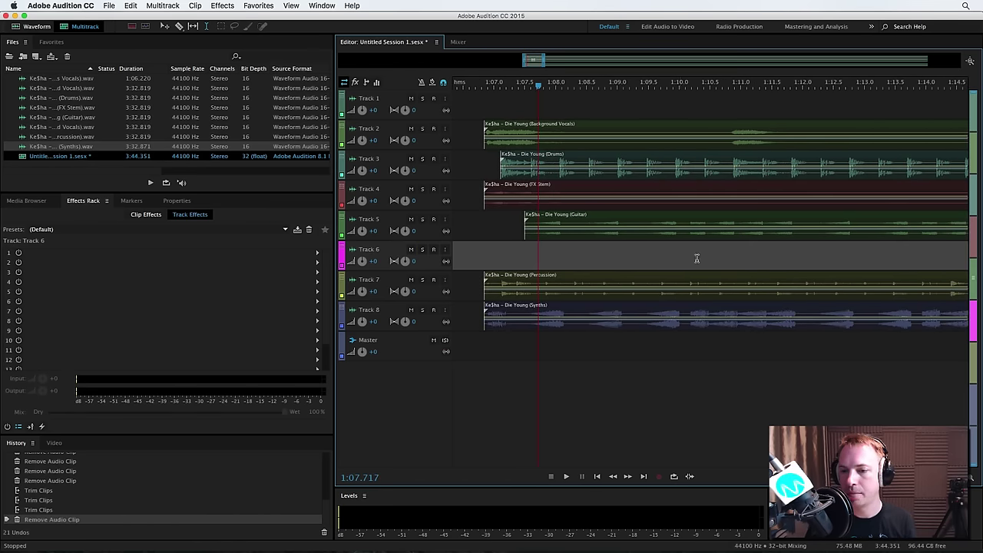
pyautogui.click(477, 232)
pyautogui.press('space')
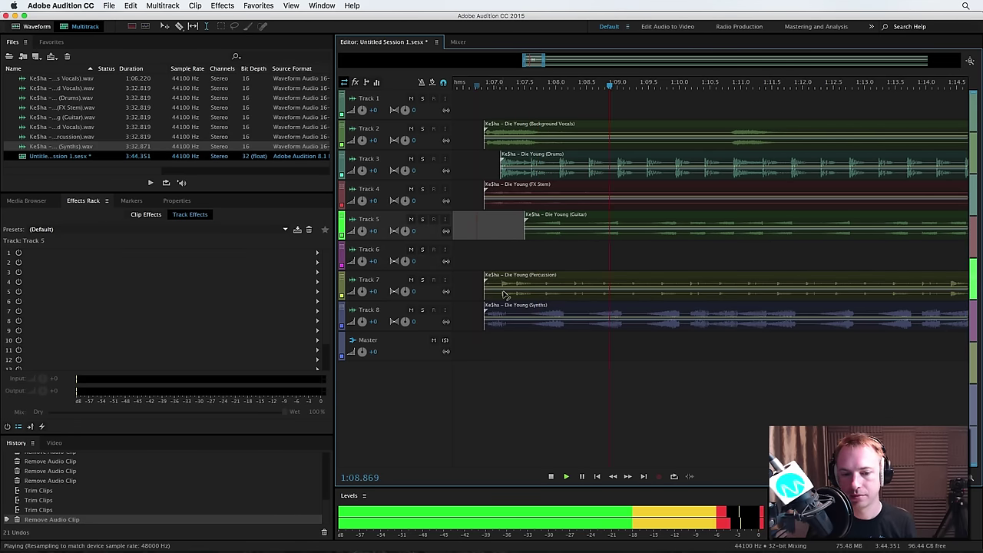
pyautogui.press('space')
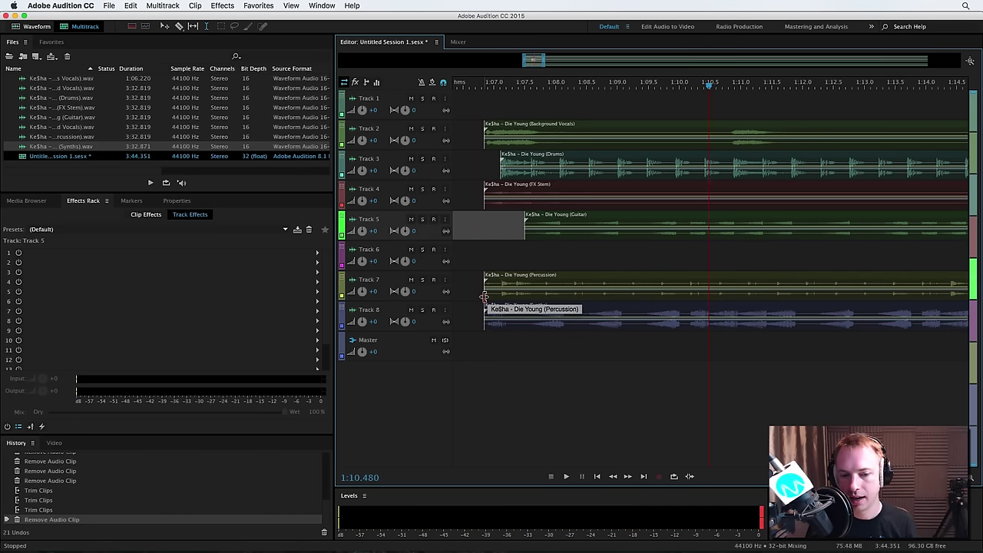
pyautogui.moveTo(484, 296); pyautogui.dragTo(494, 298)
# - Audition the soloed Synths, trim their clip to start later, then play the full mix
pyautogui.click(477, 307)
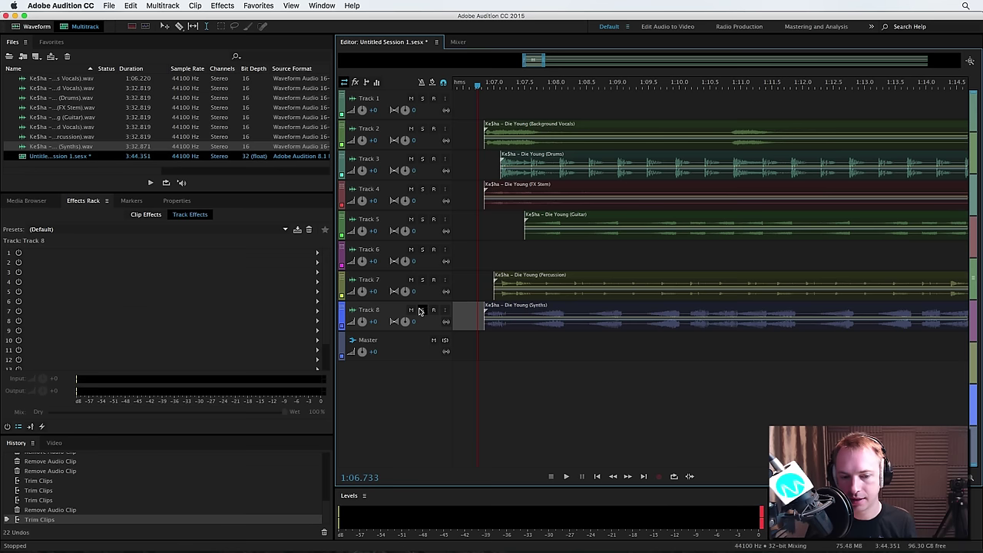
pyautogui.click(422, 310)
pyautogui.press('space')
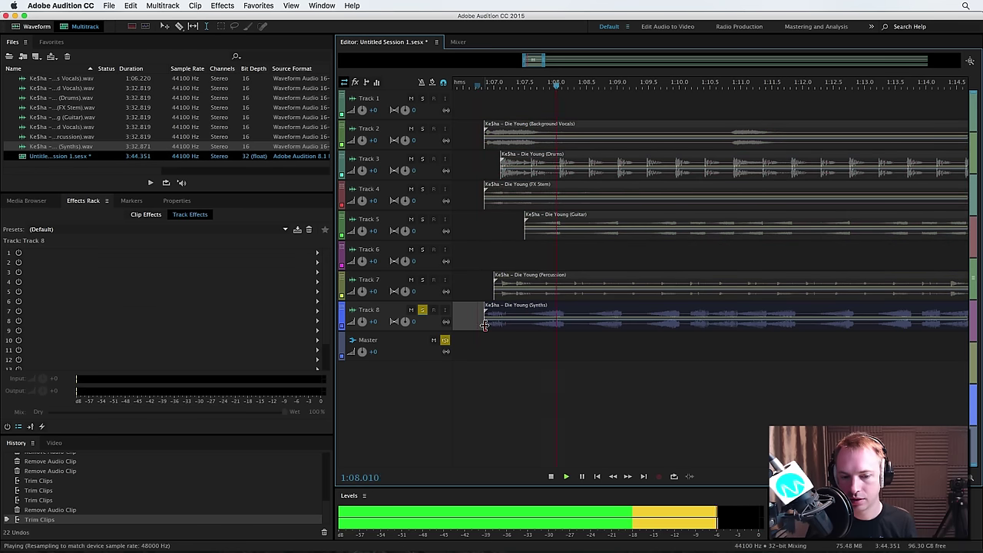
pyautogui.press('space')
pyautogui.moveTo(484, 327); pyautogui.dragTo(507, 322)
pyautogui.click(421, 311)
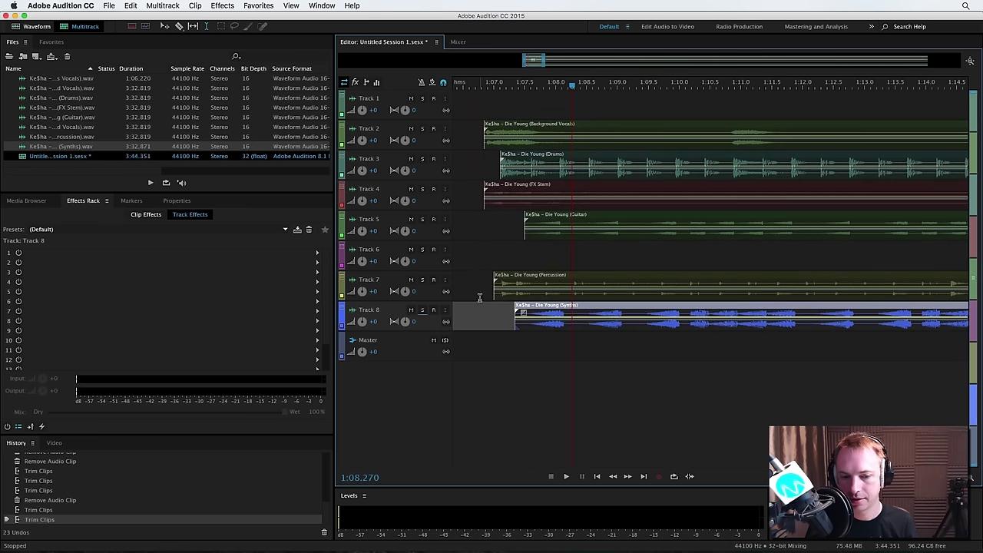
pyautogui.click(478, 298)
pyautogui.press('space')
pyautogui.press('space')
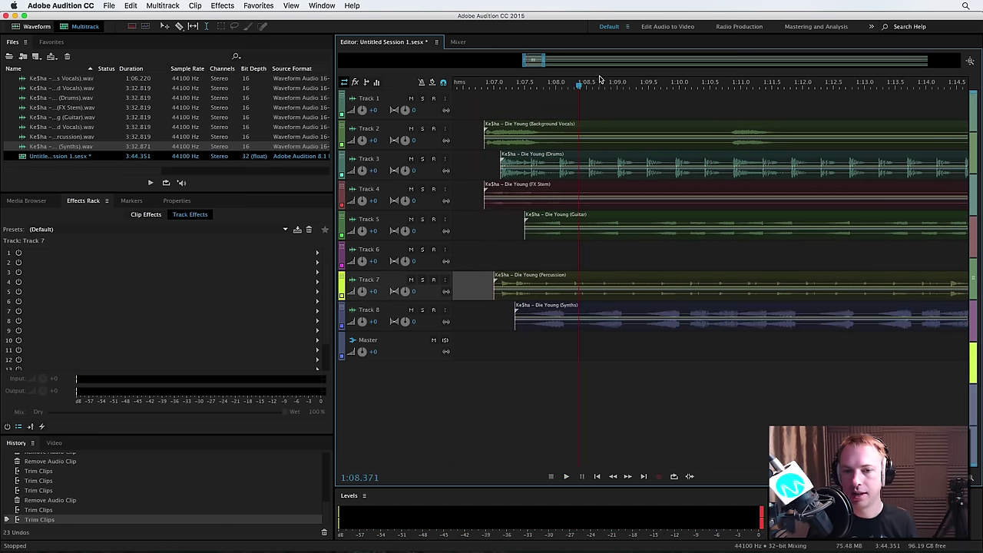
# - Audition around 1:22 and lift a time range out of the Background Vocals on Track 2
pyautogui.scroll(-5, 599, 77)
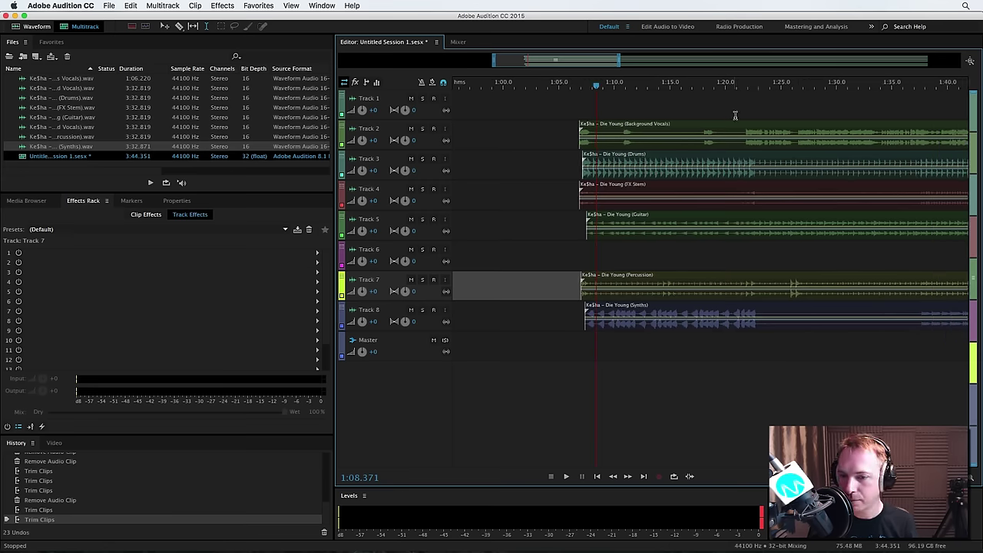
pyautogui.click(735, 116)
pyautogui.press('space')
pyautogui.press('space')
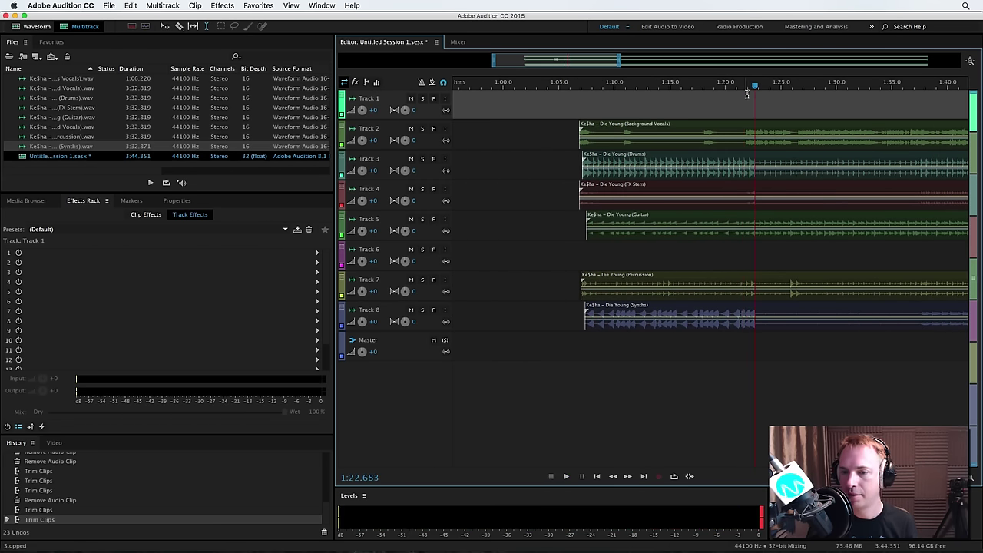
pyautogui.scroll(6, 749, 91)
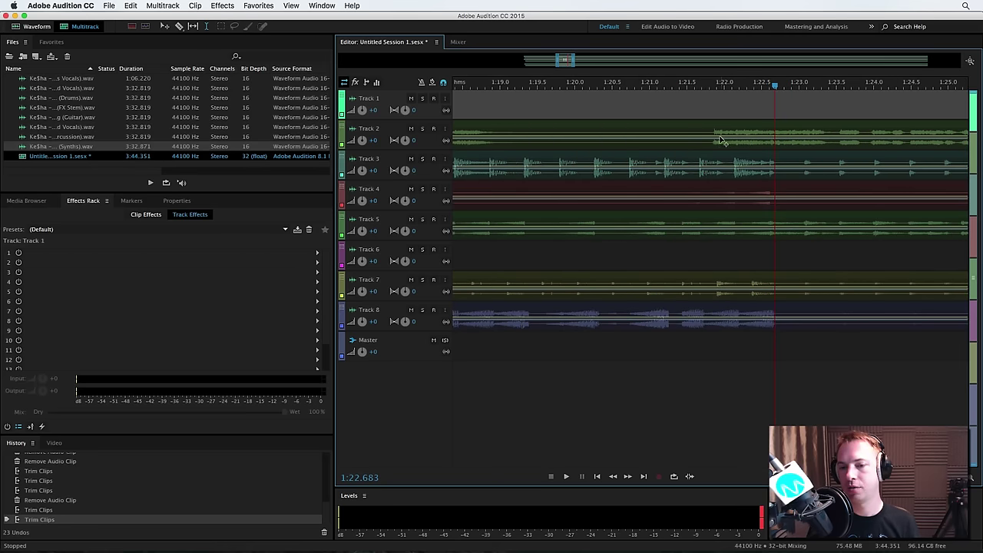
pyautogui.moveTo(710, 139); pyautogui.dragTo(764, 141)
pyautogui.press('Delete')
# - Delete the later Background Vocals piece and play from about 1:21.5 to check
pyautogui.click(741, 115)
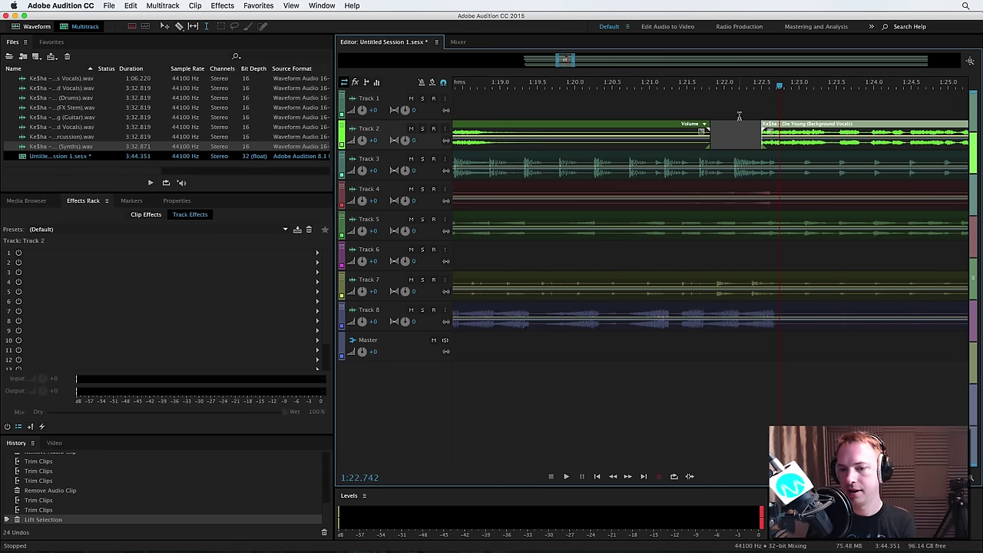
pyautogui.click(771, 140)
pyautogui.press('Delete')
pyautogui.click(682, 86)
pyautogui.press('space')
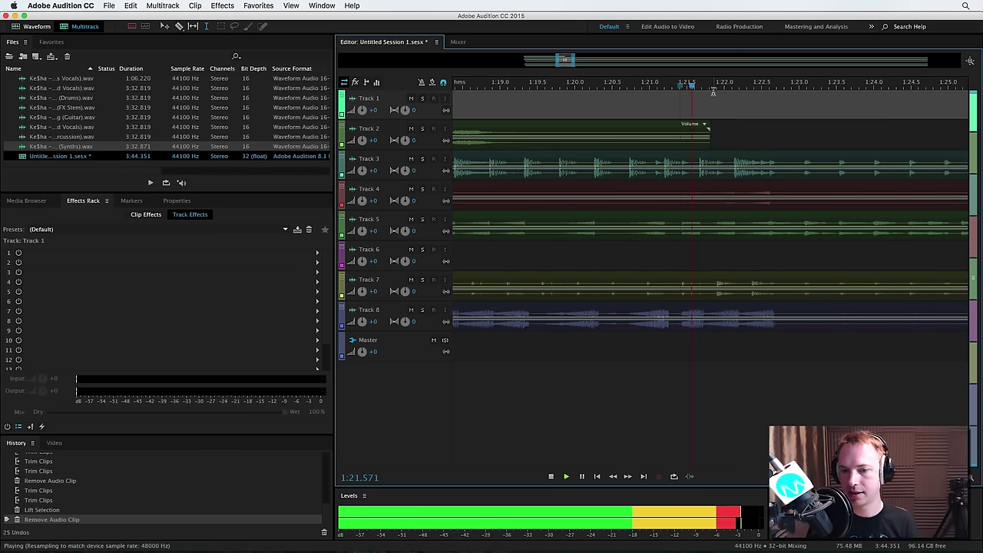
pyautogui.press('space')
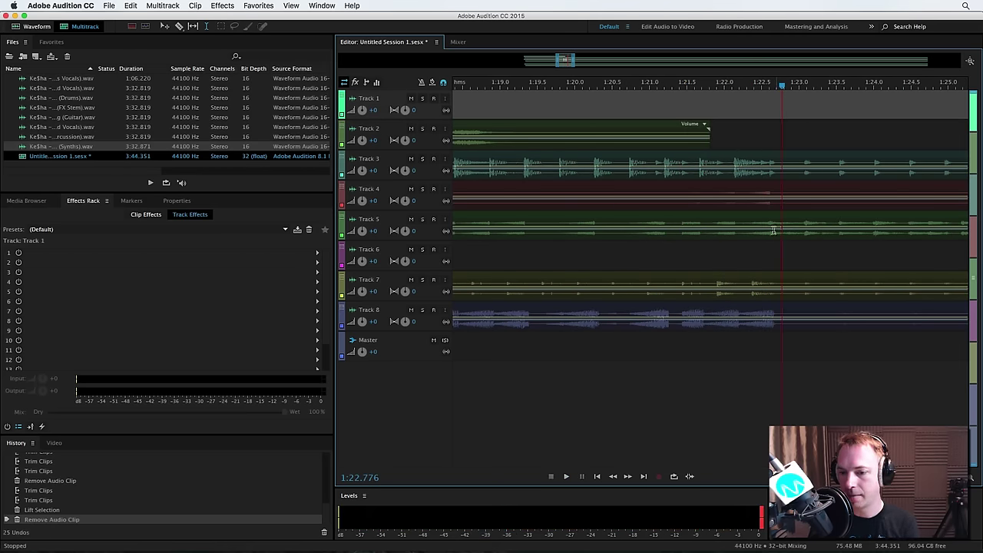
# - Audition the Percussion and then the Synths stems, each soloed, near 1:23
pyautogui.click(771, 294)
pyautogui.click(422, 281)
pyautogui.press('space')
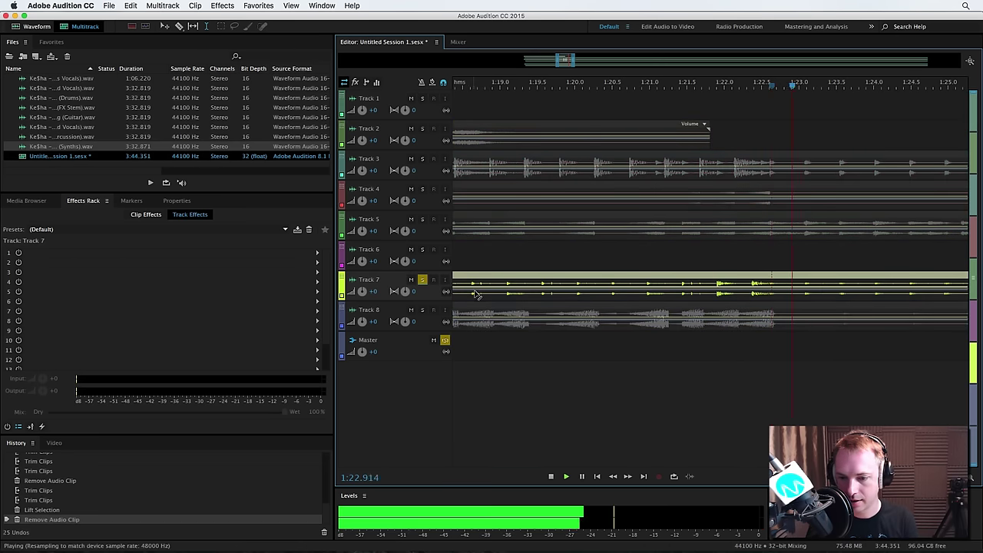
pyautogui.press('space')
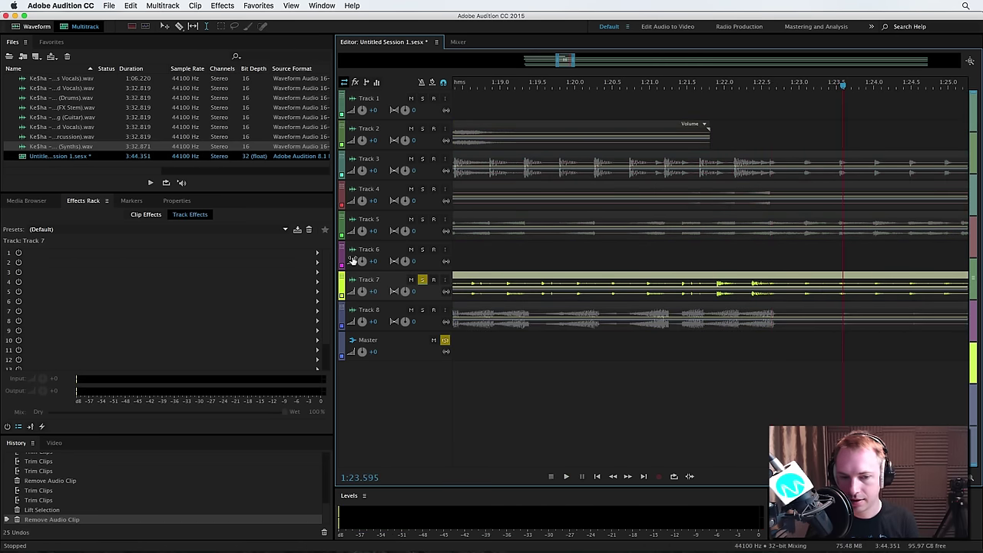
pyautogui.click(423, 281)
pyautogui.click(424, 315)
pyautogui.click(422, 311)
pyautogui.press('space')
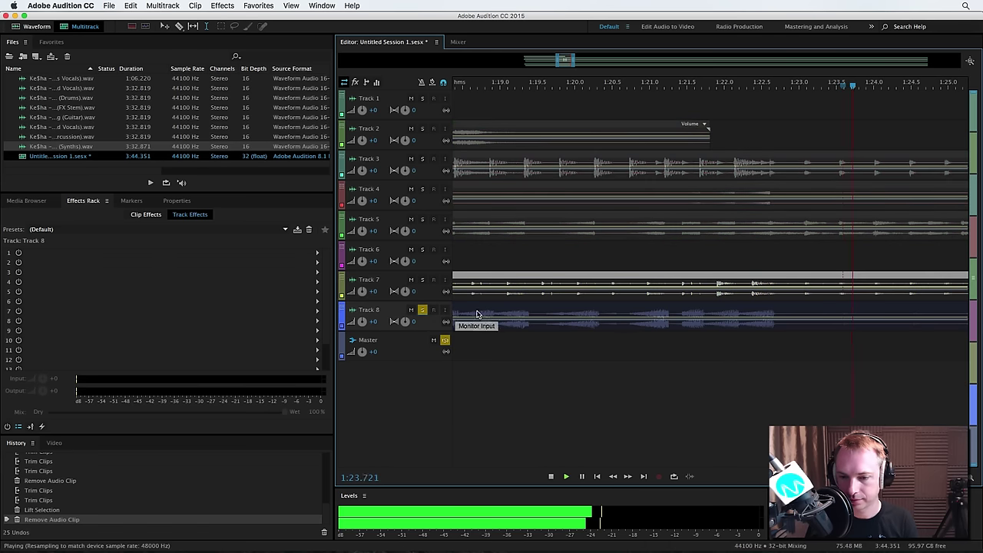
pyautogui.press('space')
# - Unsolo the Synths and play the Drums stem soloed
pyautogui.hscroll(-1, 502, 309)
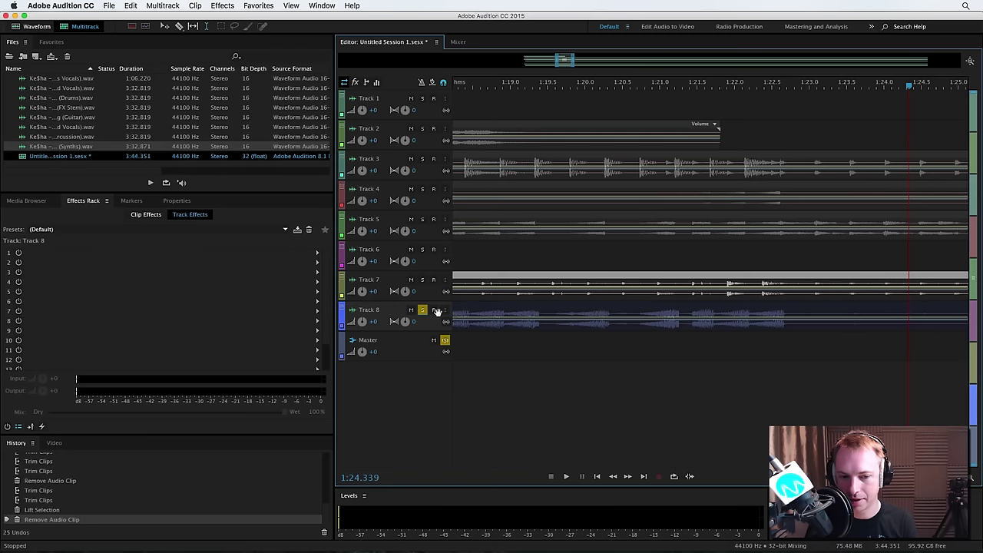
pyautogui.click(421, 311)
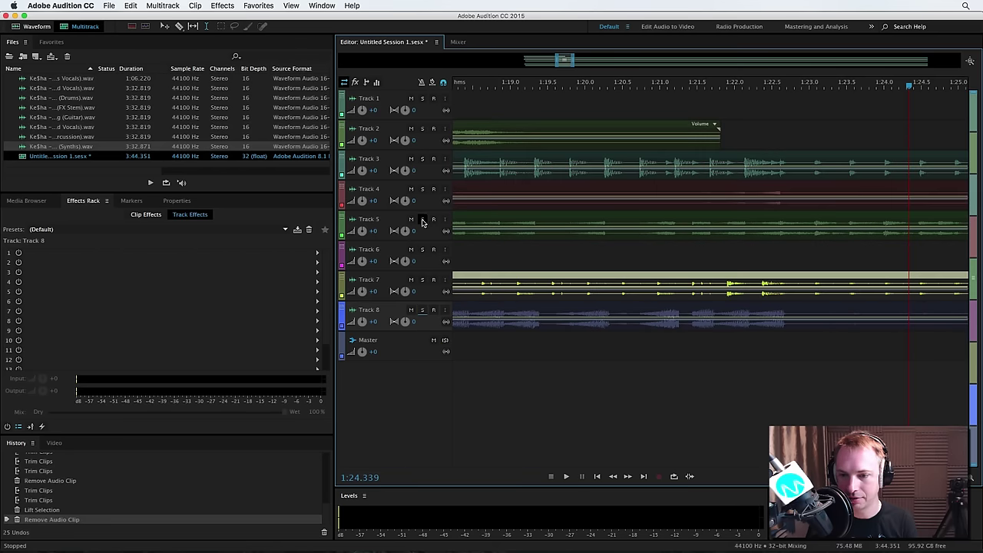
pyautogui.click(422, 159)
pyautogui.click(810, 128)
pyautogui.press('space')
pyautogui.press('space')
# - Play the mix ending from about 1:22.5, then solo Track 5 Guitar and audition it
pyautogui.click(778, 145)
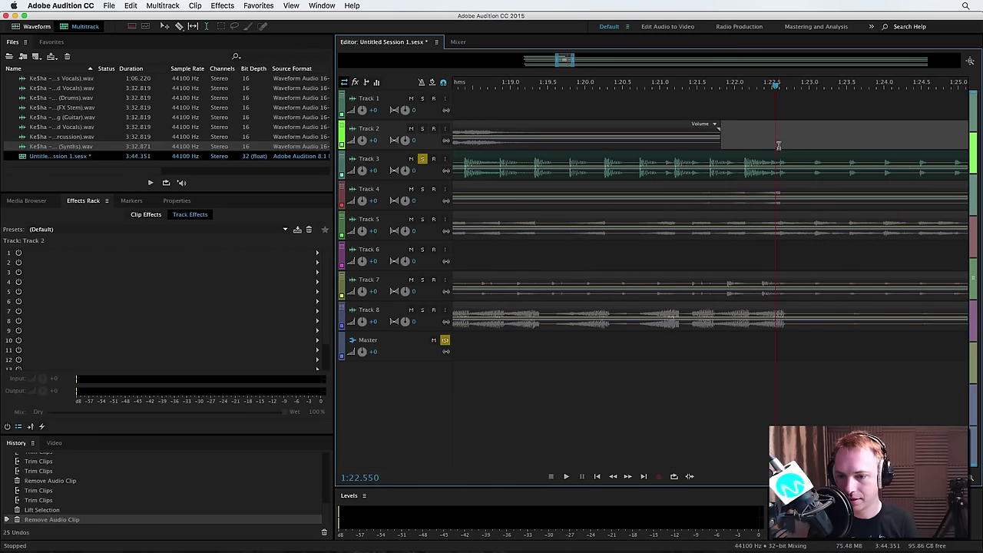
pyautogui.click(432, 189)
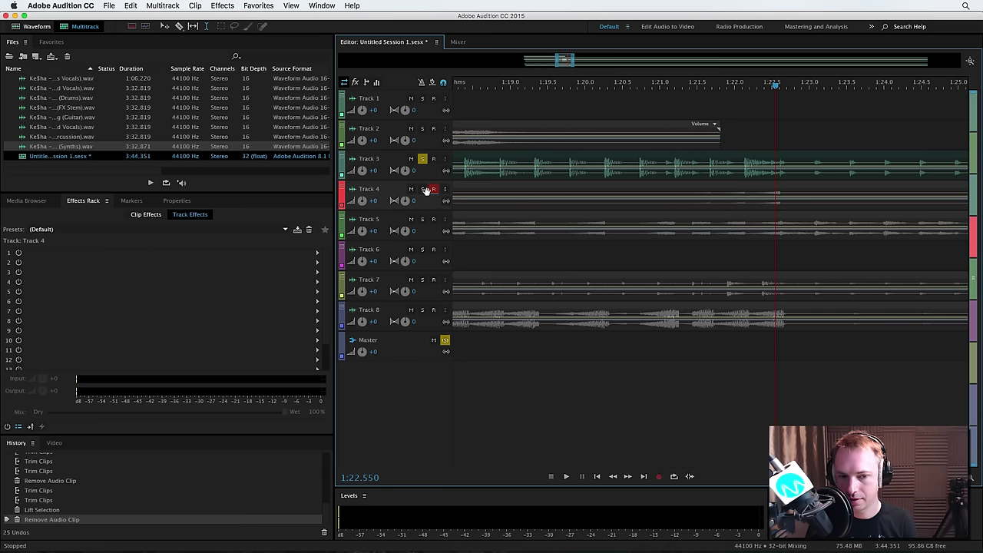
pyautogui.click(433, 190)
pyautogui.press('space')
pyautogui.press('space')
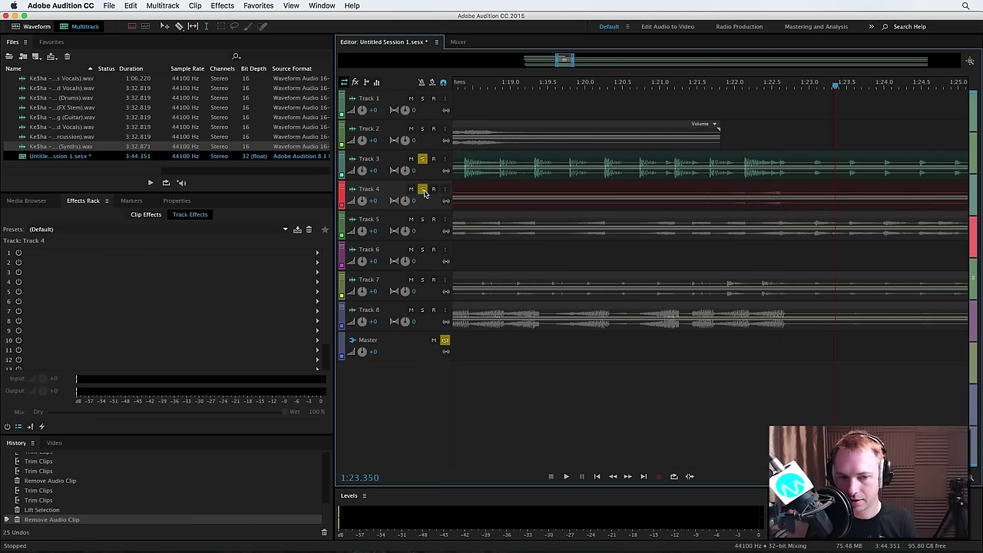
pyautogui.click(423, 220)
pyautogui.press('space')
pyautogui.press('space')
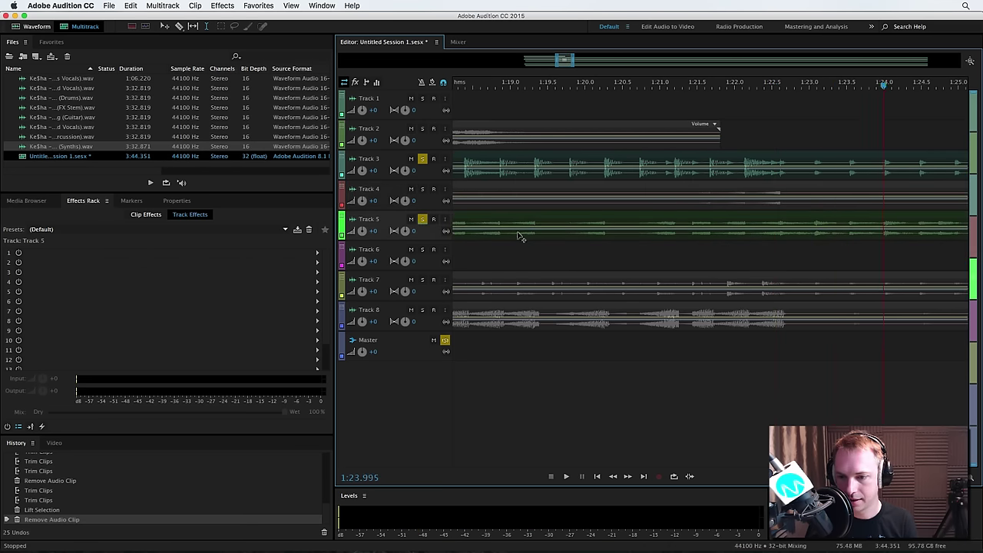
pyautogui.click(761, 234)
pyautogui.press('space')
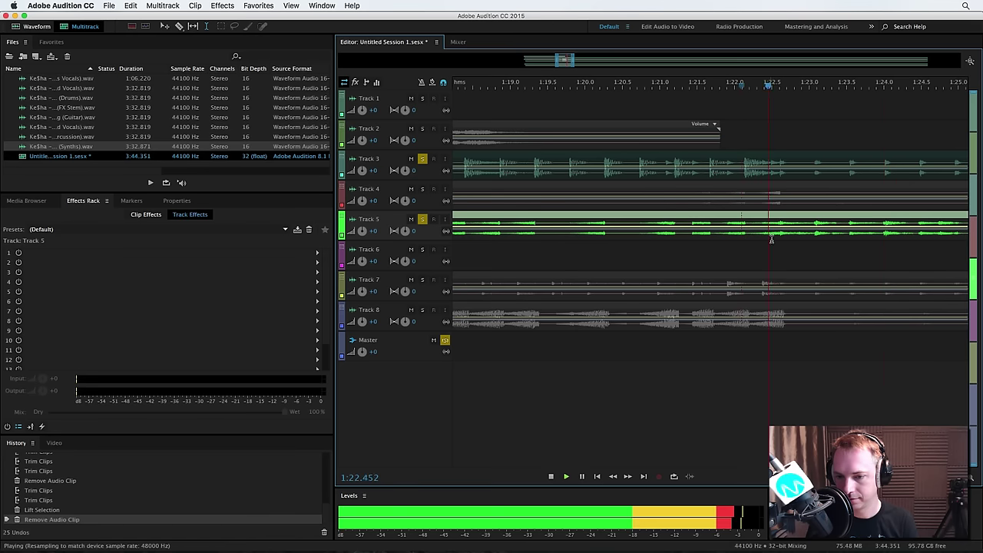
# - Lift a short range near 1:23 from the Guitar, delete the leftover clip and replay
pyautogui.press('space')
pyautogui.moveTo(780, 235); pyautogui.dragTo(828, 239)
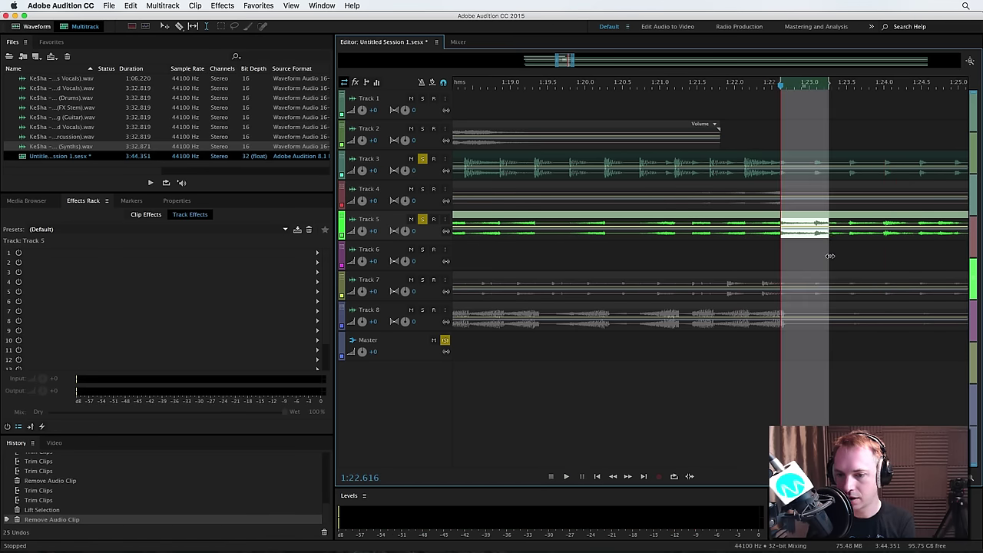
pyautogui.press('Delete')
pyautogui.click(845, 239)
pyautogui.press('Delete')
pyautogui.click(722, 256)
pyautogui.press('space')
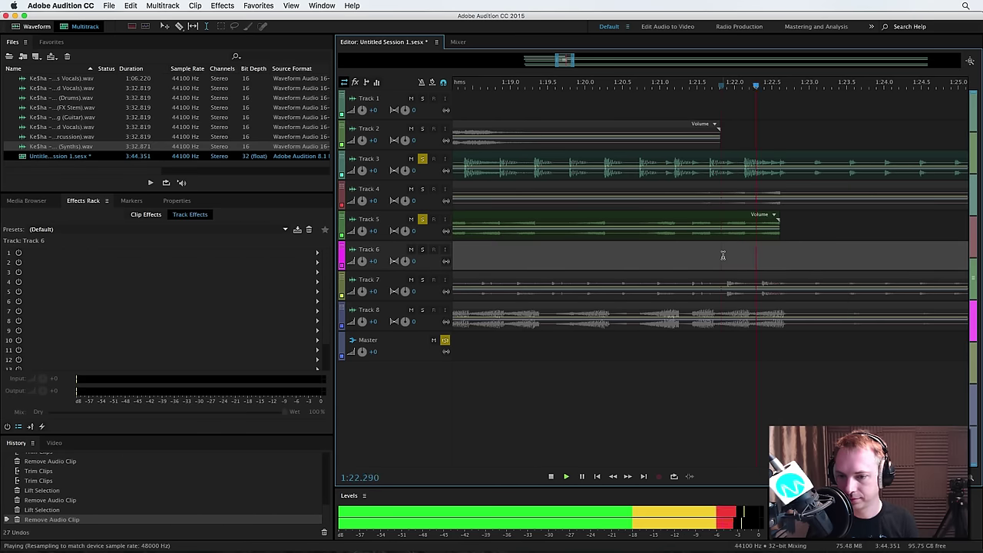
pyautogui.press('space')
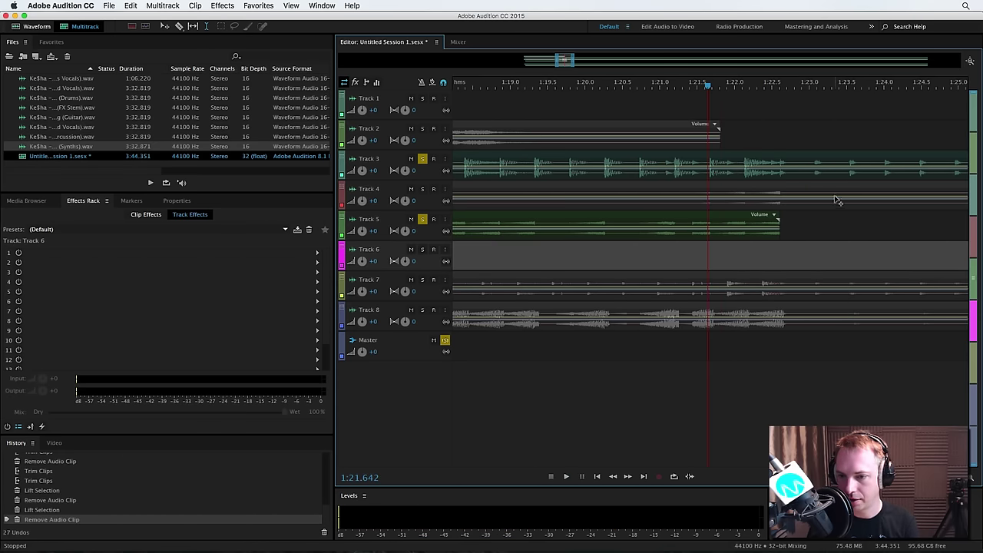
# - Lift a range across Tracks 3 and 4 and delete the leftover FX Stem and Drums clips
pyautogui.moveTo(793, 173); pyautogui.dragTo(869, 197)
pyautogui.press('Delete')
pyautogui.click(890, 195)
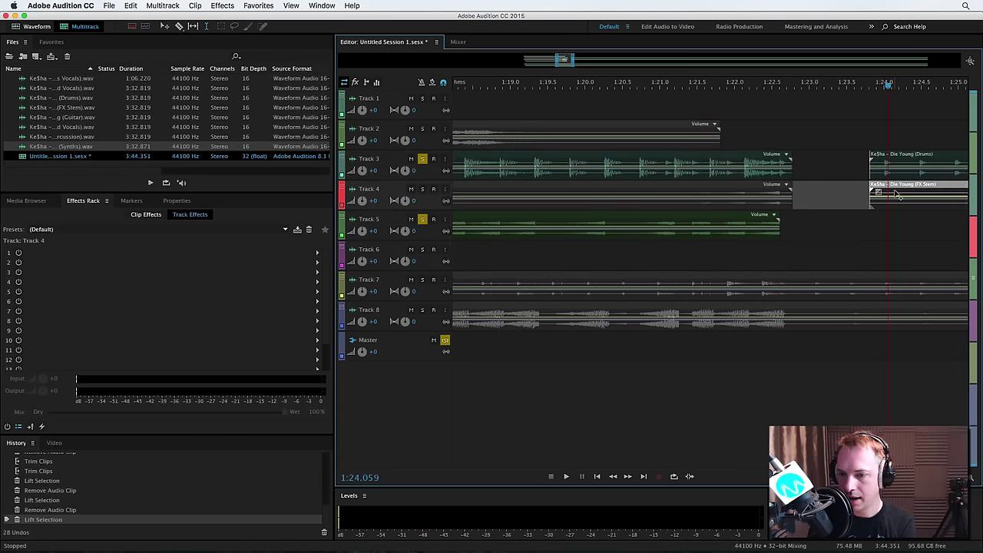
pyautogui.press('Delete')
pyautogui.click(895, 171)
pyautogui.press('Delete')
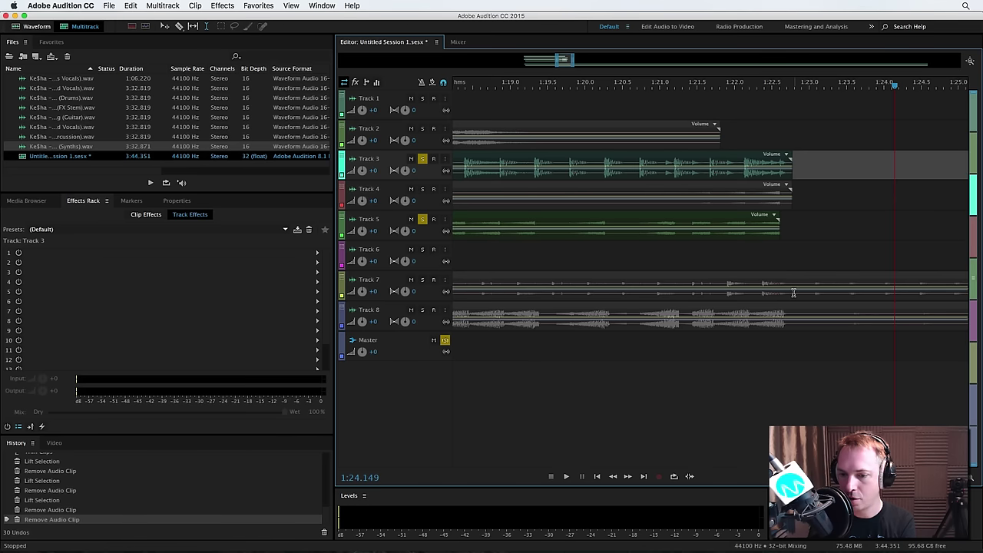
# - Lift 1:22.6–1:23.4 on Tracks 7 and 8 and delete the leftover Synths clip after the gap
pyautogui.moveTo(794, 292); pyautogui.dragTo(853, 338)
pyautogui.press('Delete')
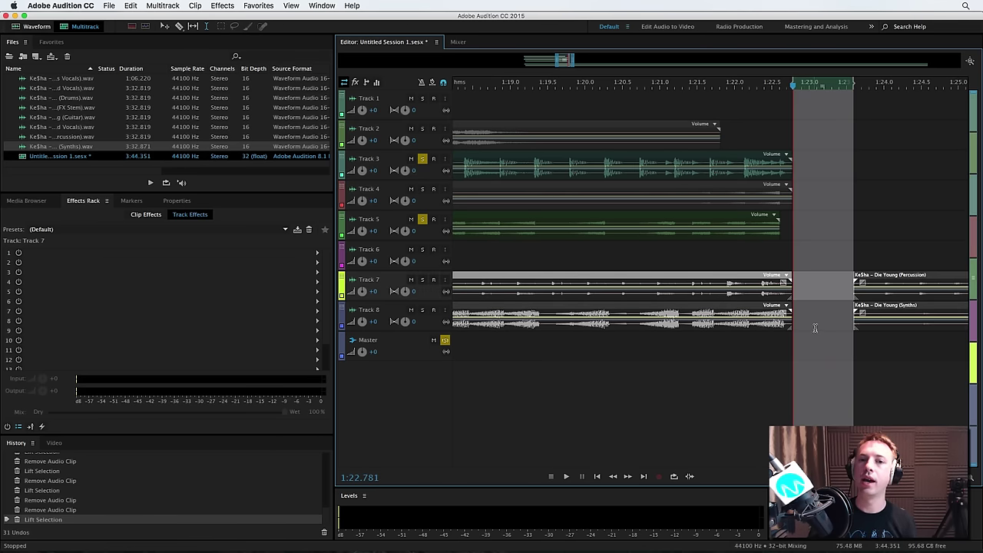
pyautogui.click(836, 348)
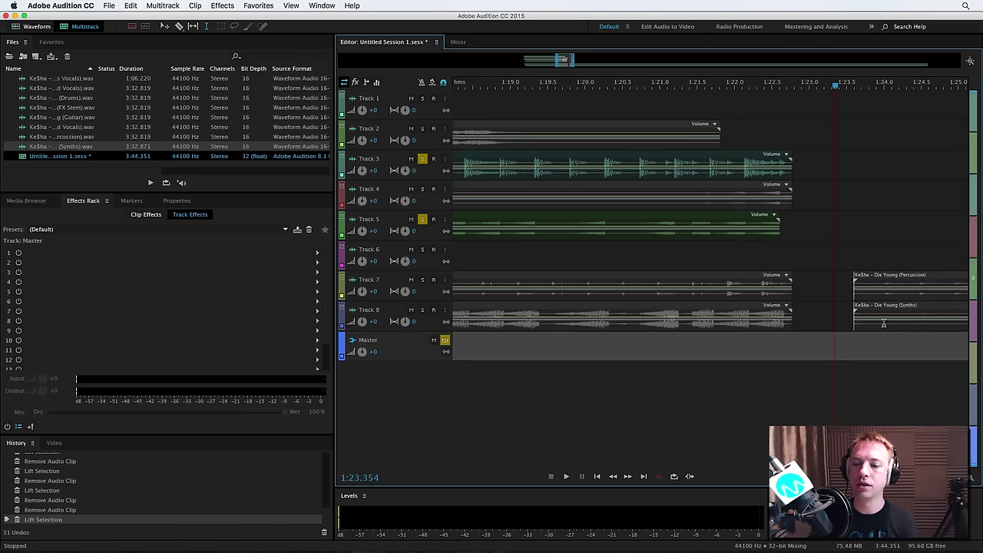
pyautogui.click(884, 321)
pyautogui.press('Delete')
pyautogui.click(882, 289)
# - Delete the leftover clip and play the mix from the stems' start at 1:06.5
pyautogui.press('Delete')
pyautogui.hscroll(-10, 763, 238)
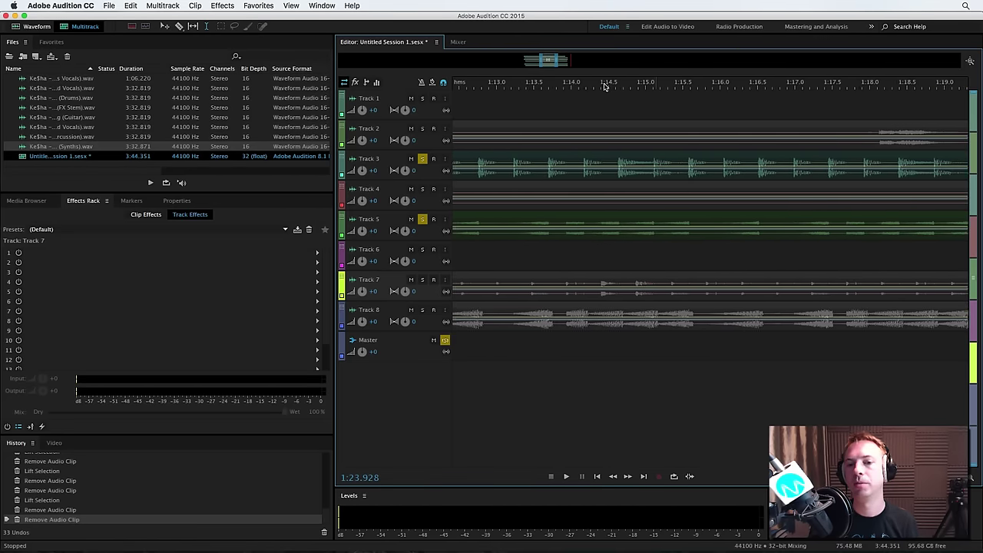
pyautogui.scroll(-3, 605, 85)
pyautogui.scroll(-5, 605, 85)
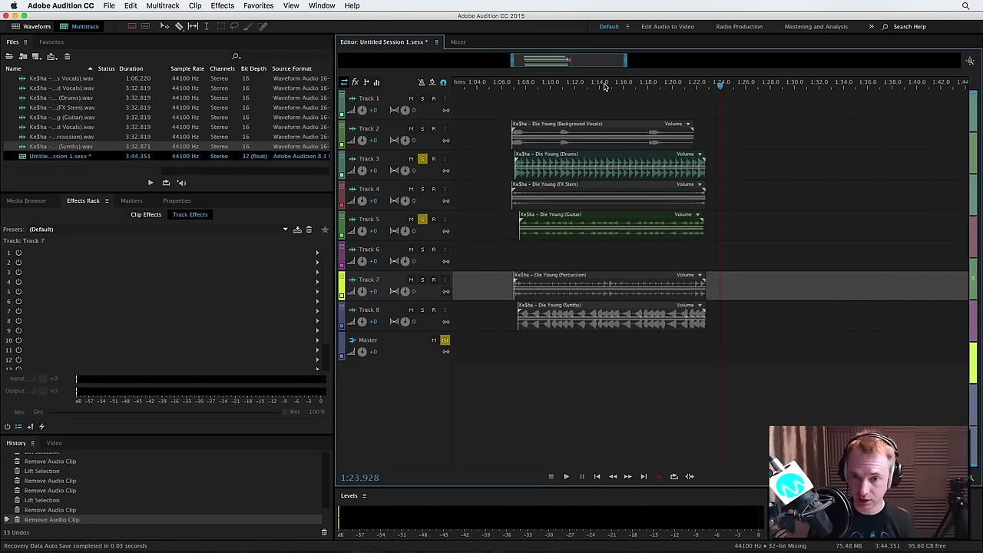
pyautogui.moveTo(487, 110); pyautogui.dragTo(515, 279)
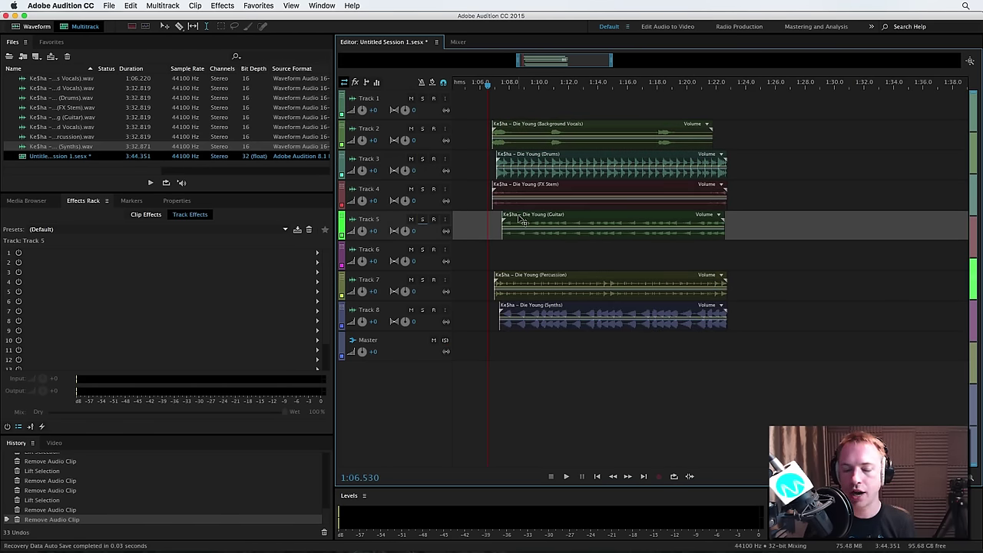
pyautogui.press('space')
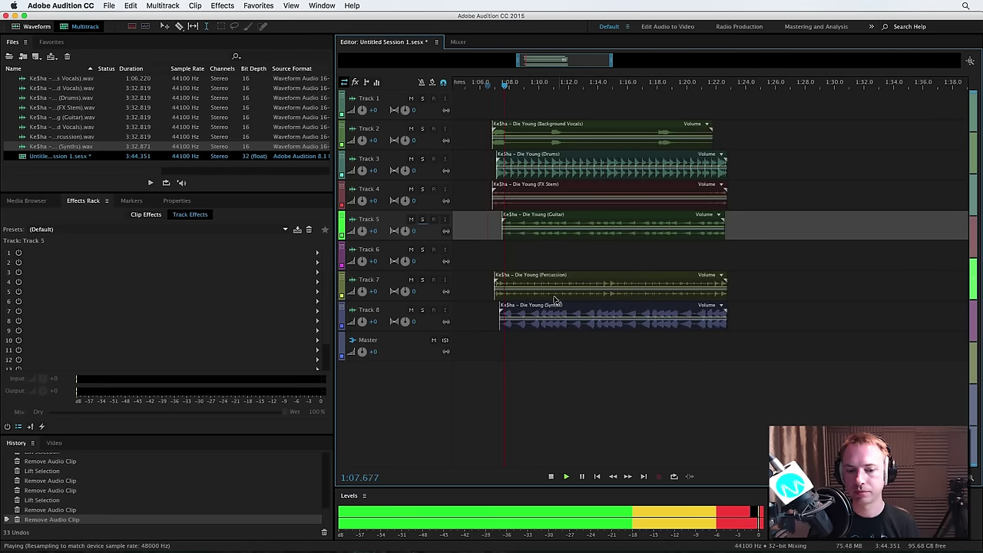
pyautogui.press('space')
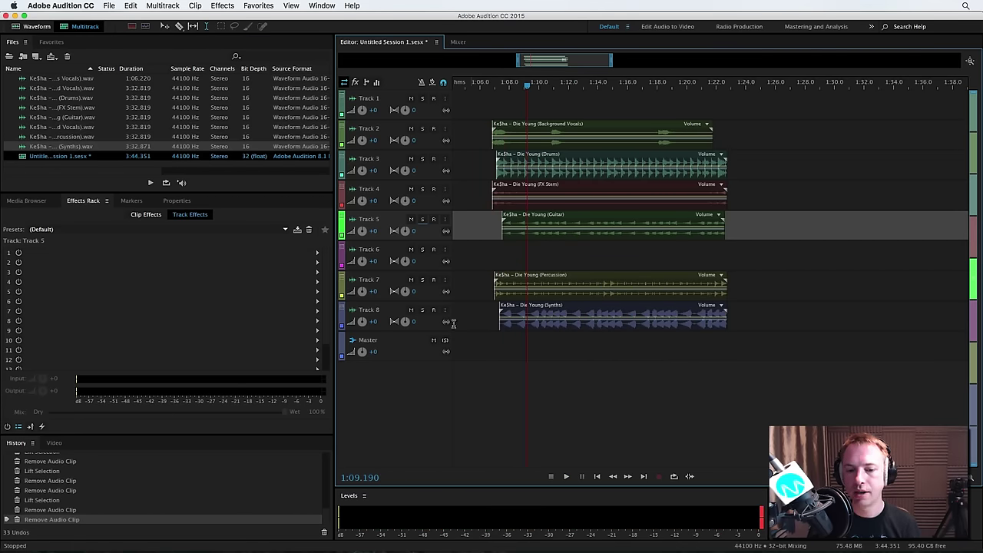
# - Mute Tracks 8, 7, 5 and 4 (Synths, Percussion, Guitar, FX Stem)
pyautogui.click(412, 311)
pyautogui.click(412, 284)
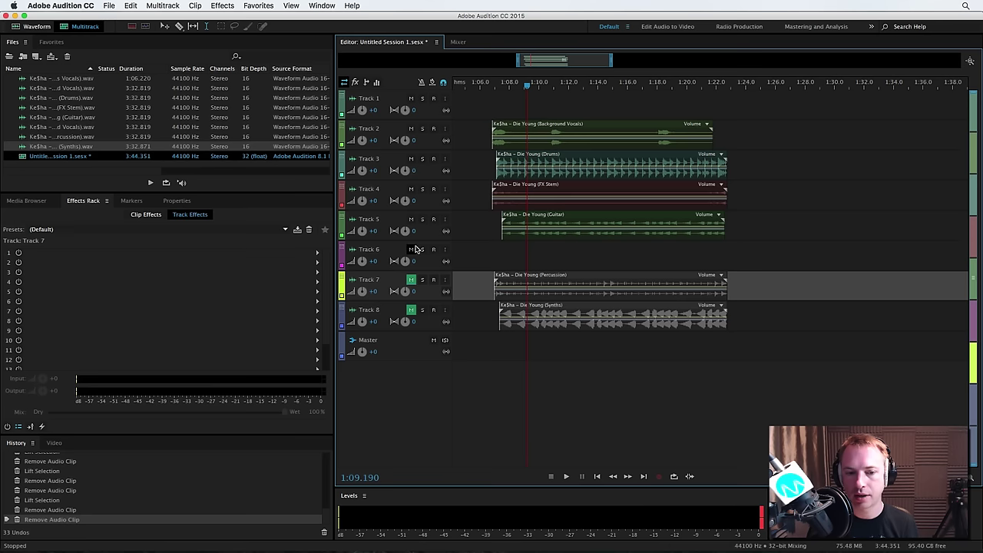
pyautogui.click(413, 221)
pyautogui.click(411, 190)
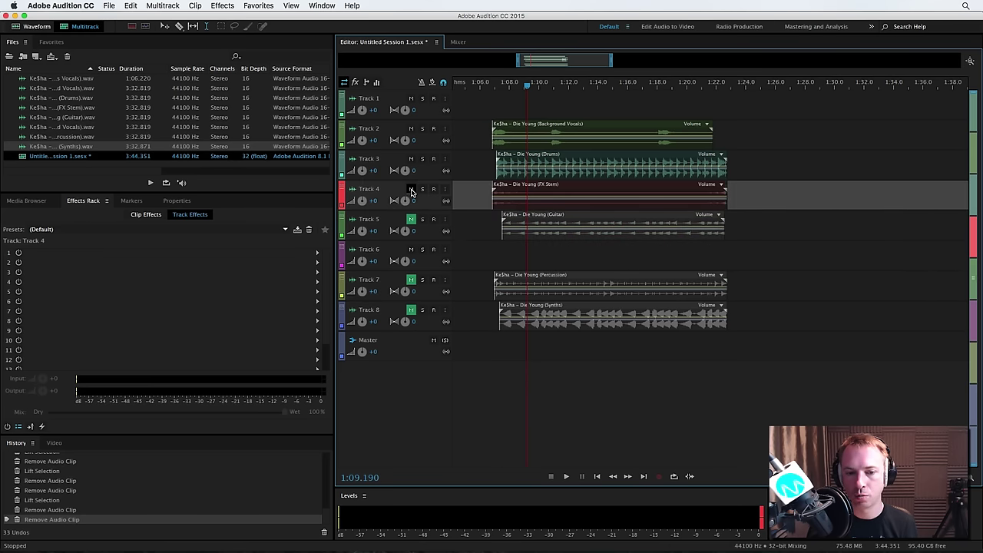
# - Replay the reduced mix from about 1:06.8, select Track 6, and zoom in around the playhead
pyautogui.click(491, 230)
pyautogui.press('space')
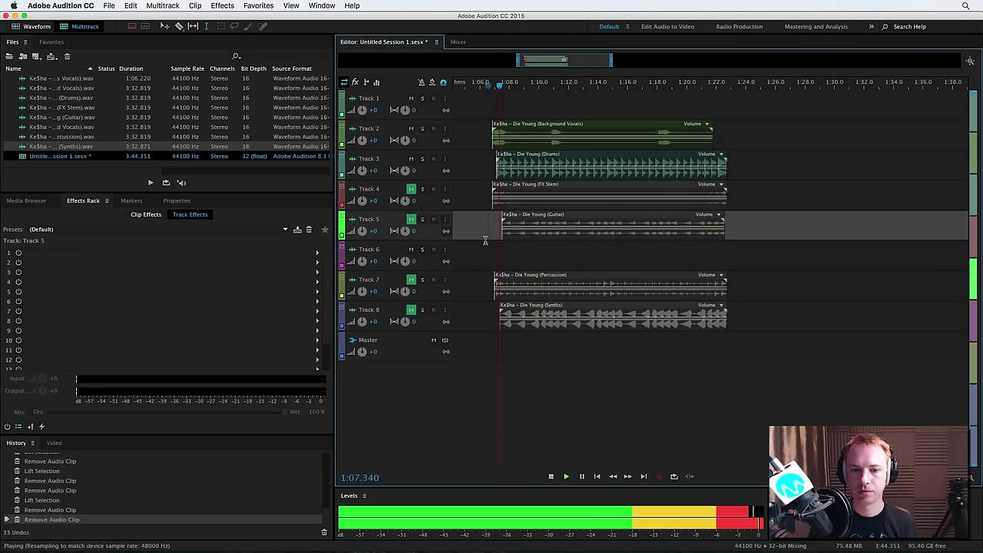
pyautogui.click(498, 255)
pyautogui.press('space')
pyautogui.press('=')
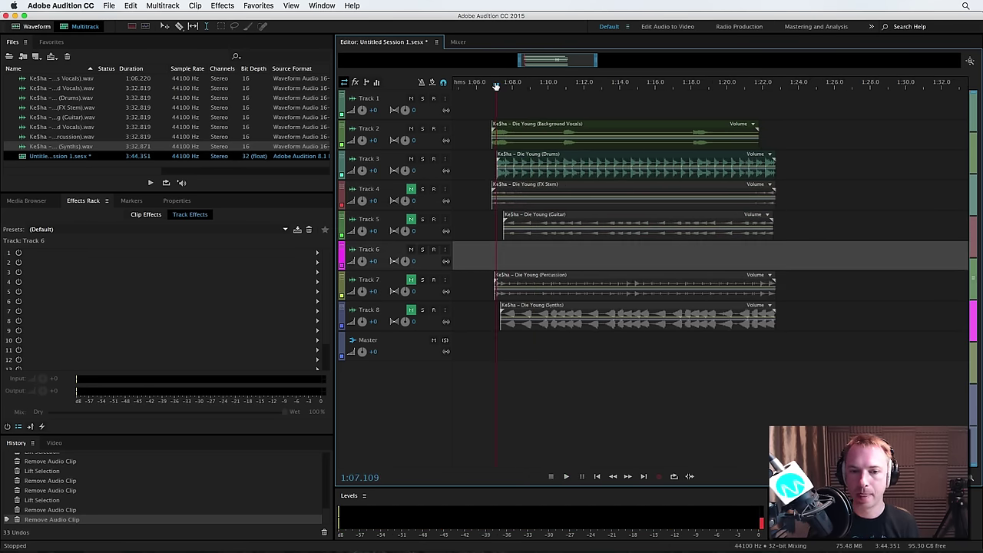
# - Arm Track 6 and record the 16.574-second voiceover Track 6_001 starting near 1:07
pyautogui.click(433, 251)
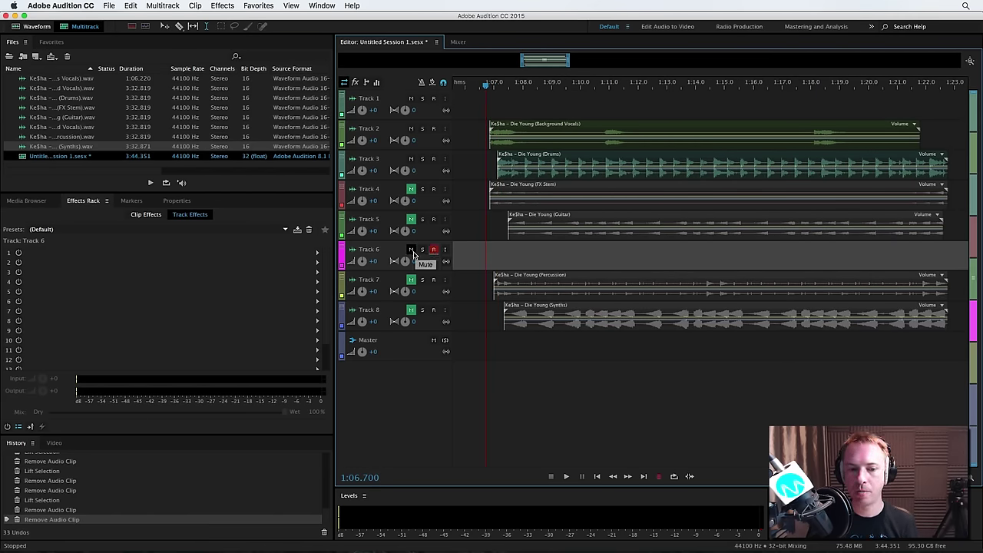
pyautogui.click(658, 477)
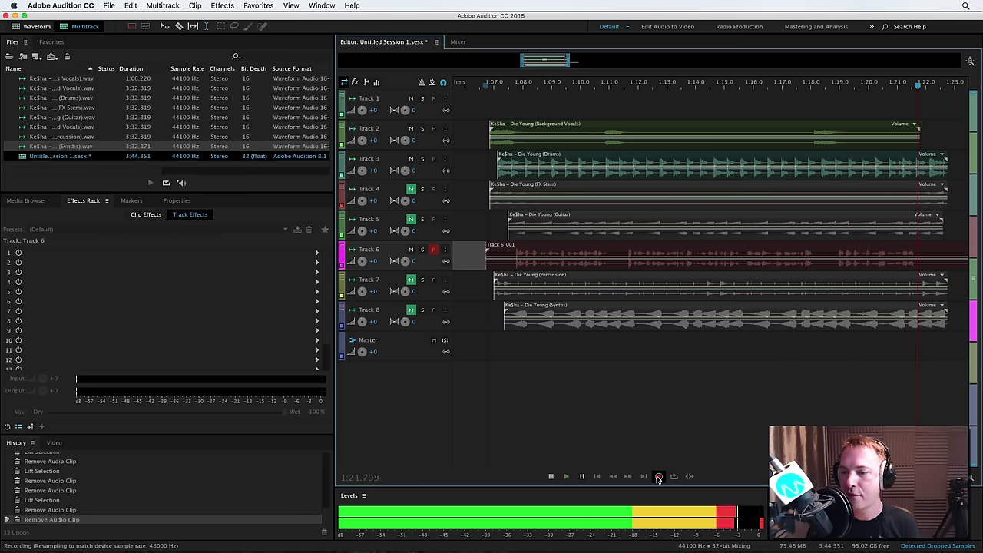
pyautogui.click(658, 476)
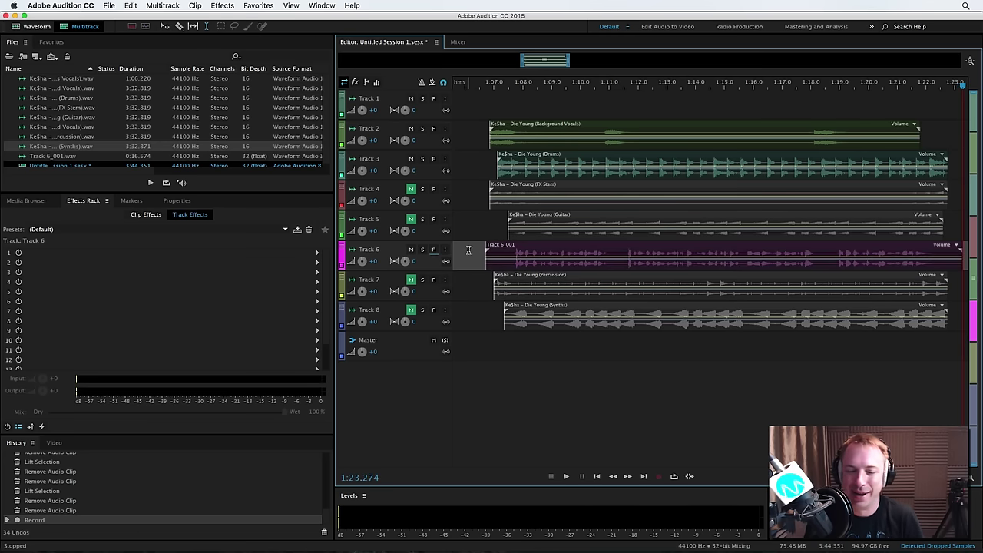
# - Play the voiceover with the music bed from 1:06.550, then select Track 6
pyautogui.click(480, 227)
pyautogui.press('space')
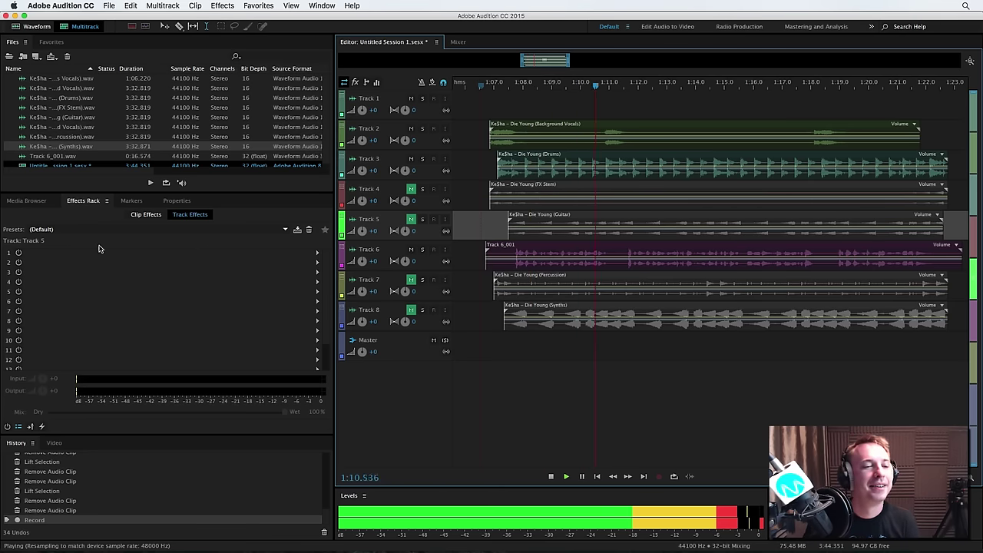
pyautogui.press('space')
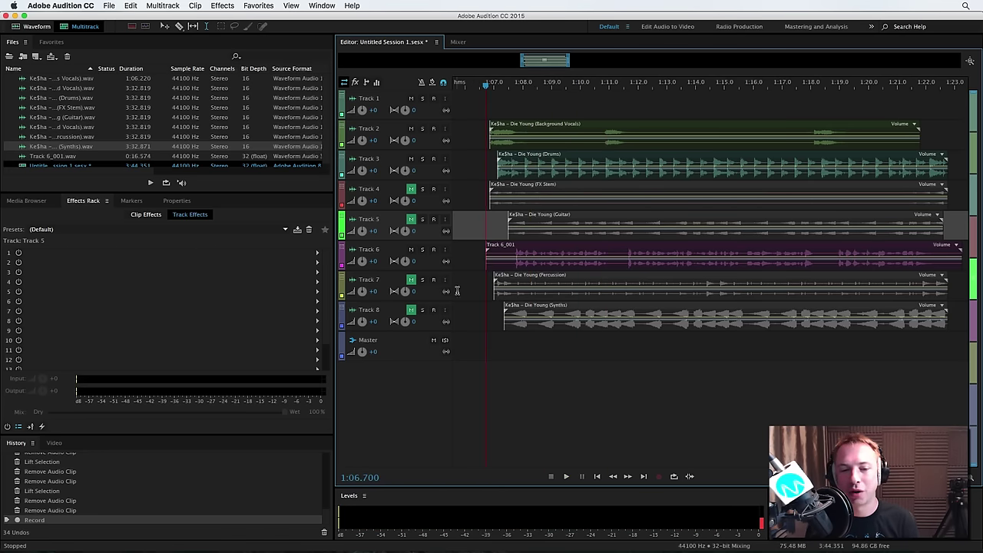
pyautogui.moveTo(466, 261); pyautogui.dragTo(487, 264)
pyautogui.click(312, 254)
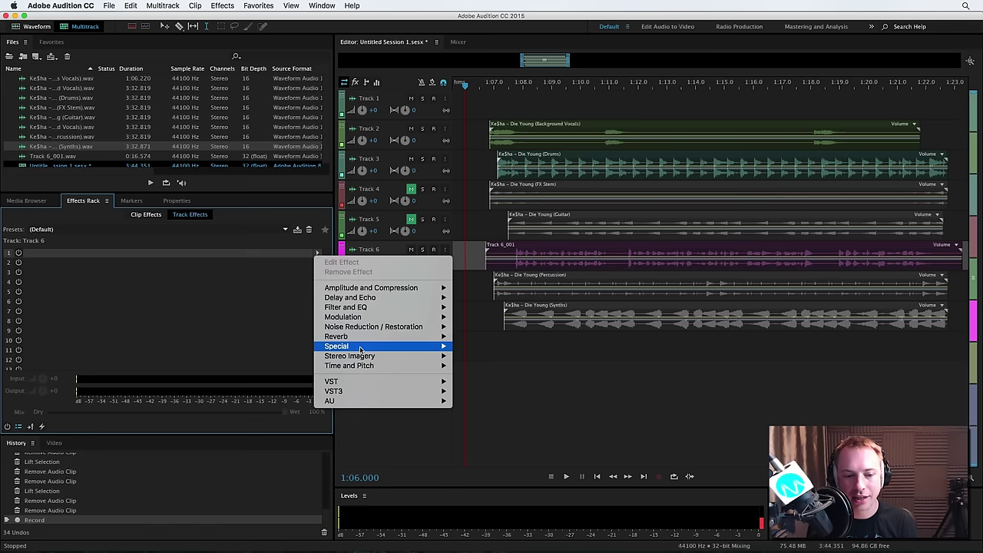
pyautogui.moveTo(388, 351)
pyautogui.click(478, 241)
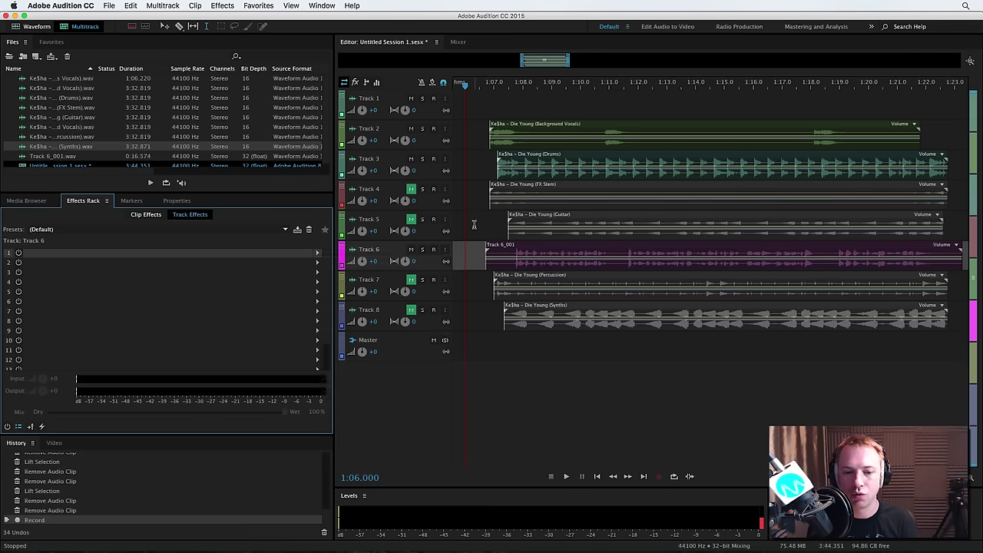
pyautogui.click(477, 252)
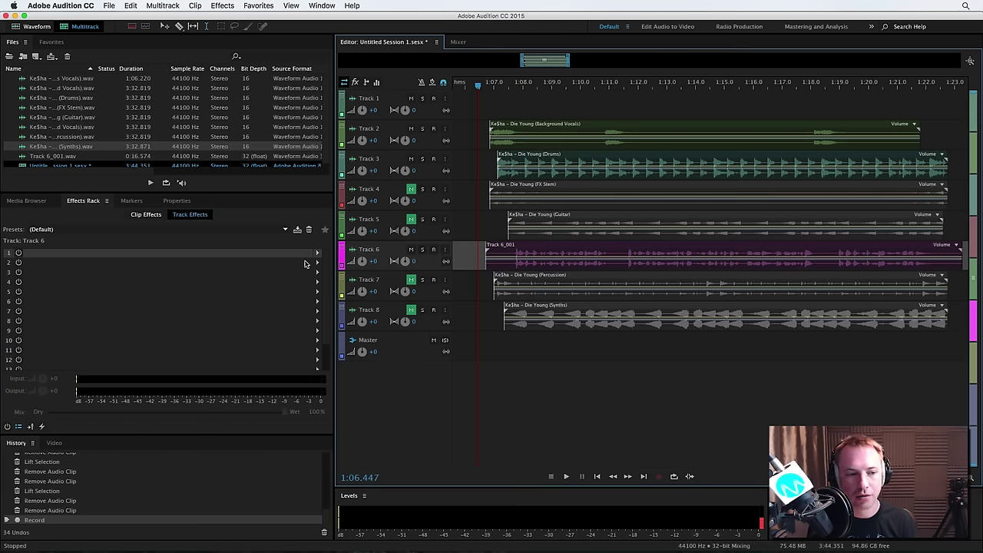
# - Add a Parametric Equalizer to Track 6's track effects and audition it
pyautogui.click(317, 256)
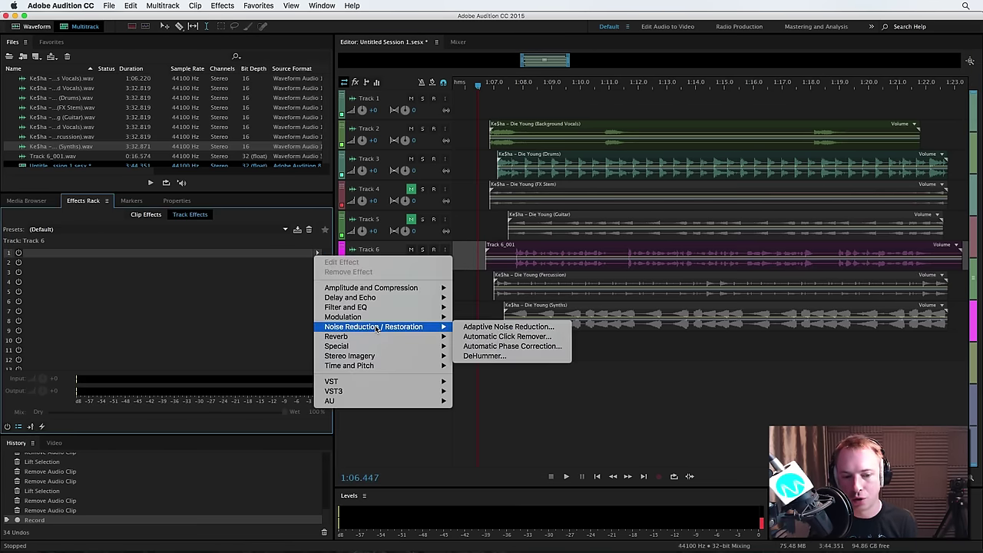
pyautogui.moveTo(417, 308)
pyautogui.click(499, 356)
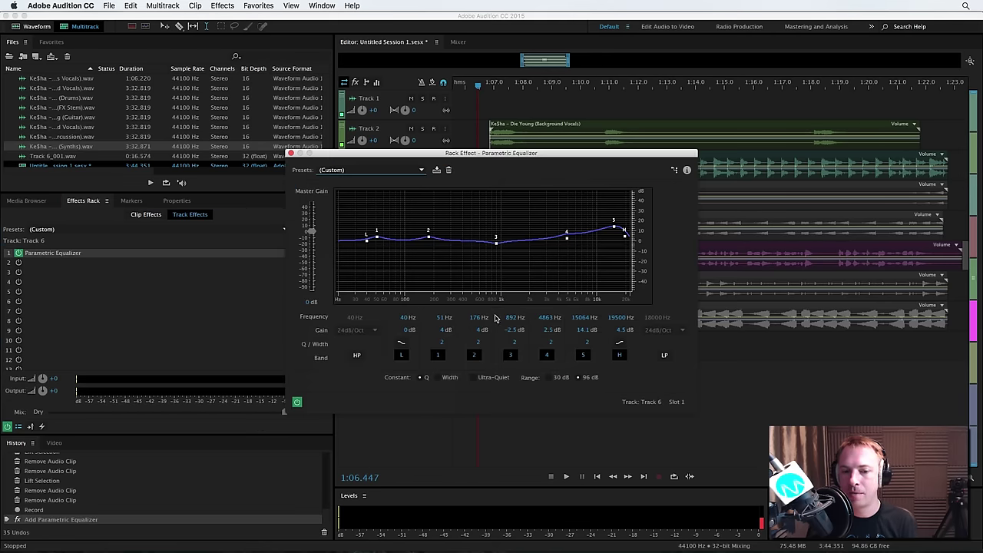
pyautogui.press('space')
pyautogui.click(369, 170)
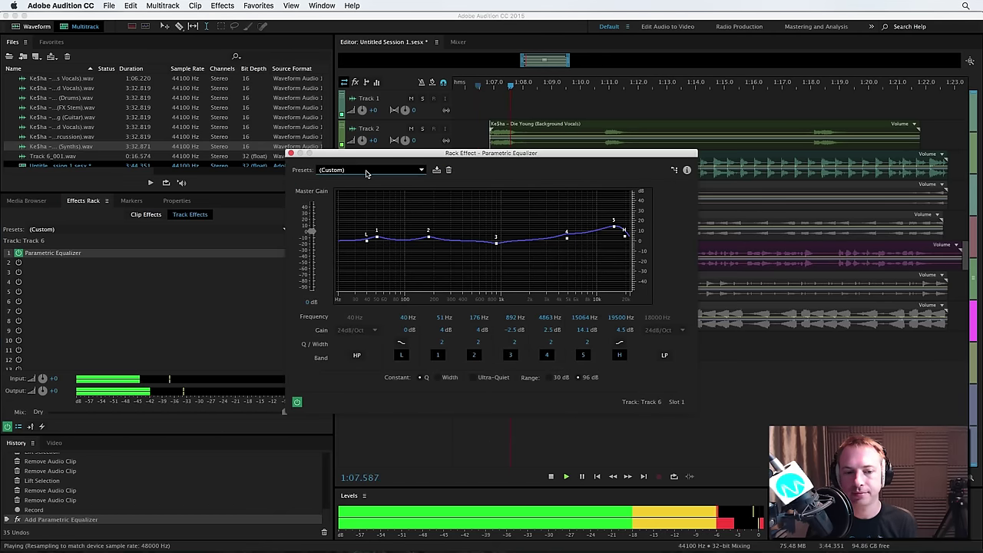
pyautogui.click(520, 176)
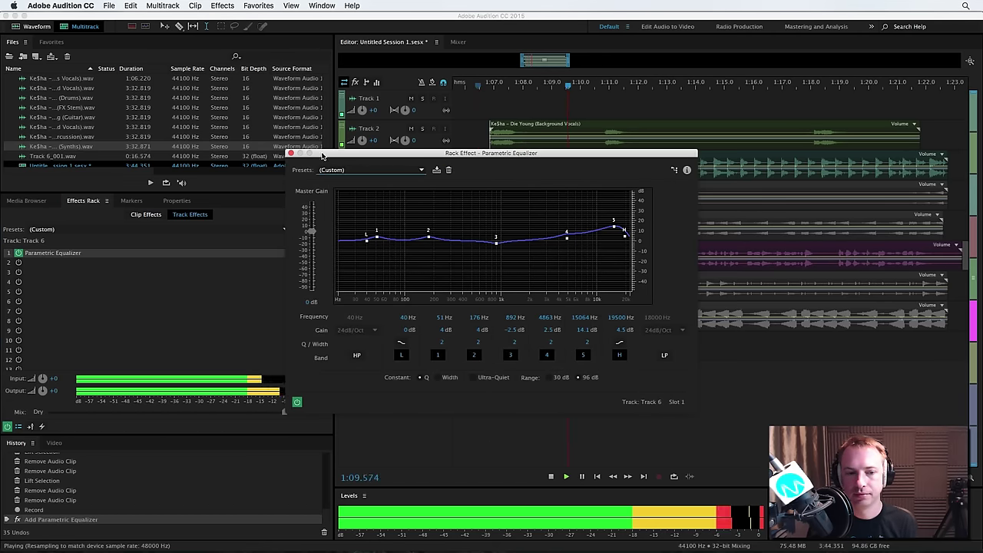
pyautogui.click(291, 154)
# - Stop playback and reselect Track 6 with the playhead at 1:06.425
pyautogui.click(480, 229)
pyautogui.press('space')
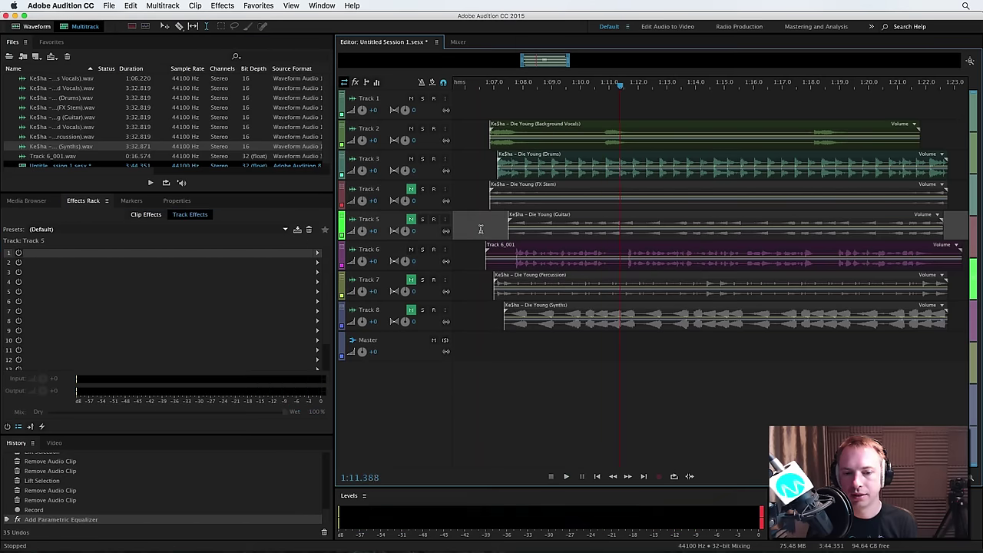
pyautogui.click(488, 257)
pyautogui.click(477, 256)
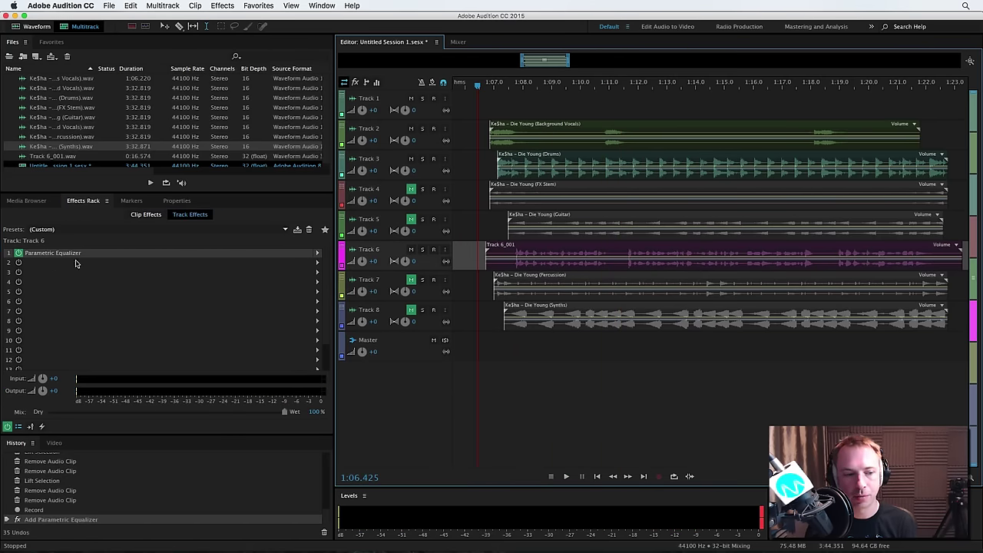
# - Add a Multiband Compressor with the Pop Master preset to Track 6's second effect slot
pyautogui.click(317, 263)
pyautogui.moveTo(384, 300)
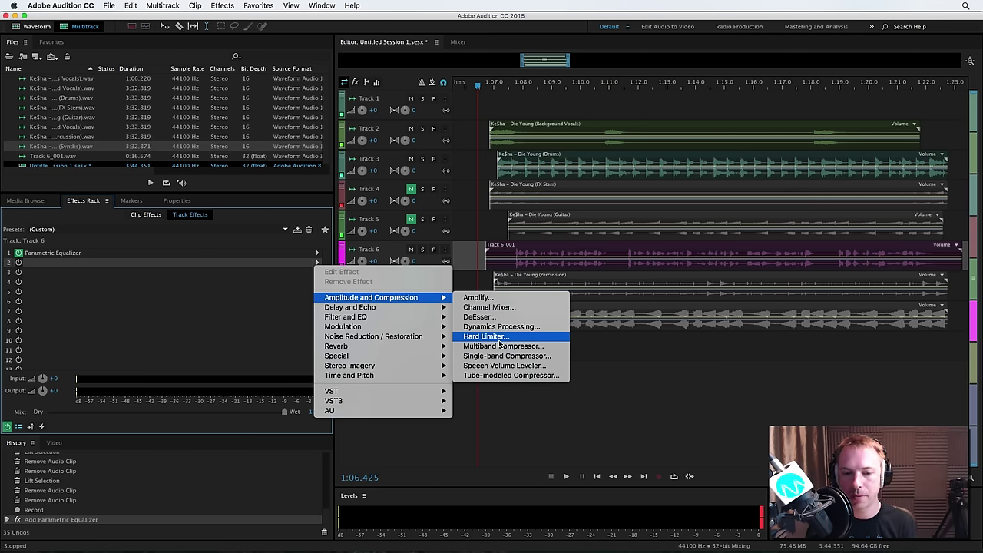
pyautogui.click(501, 345)
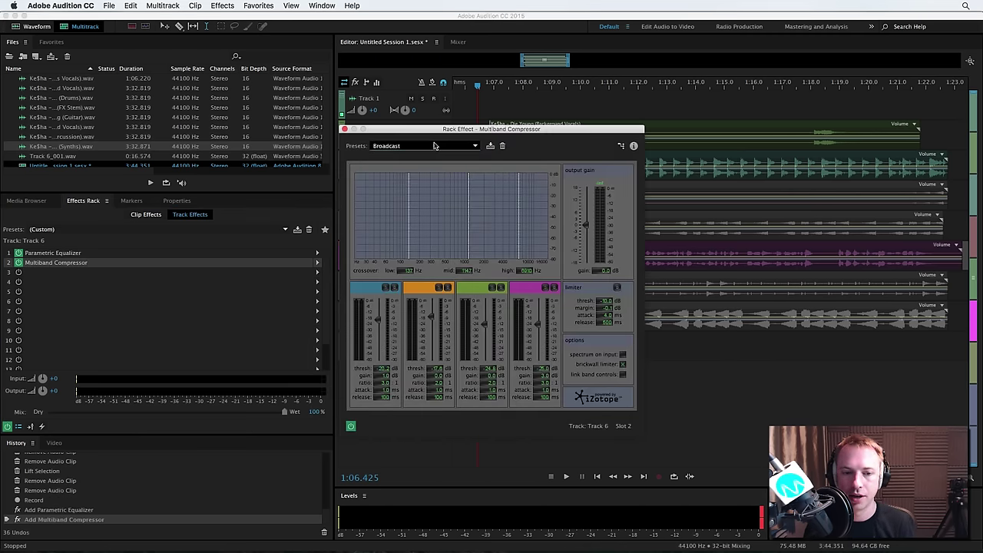
pyautogui.click(419, 145)
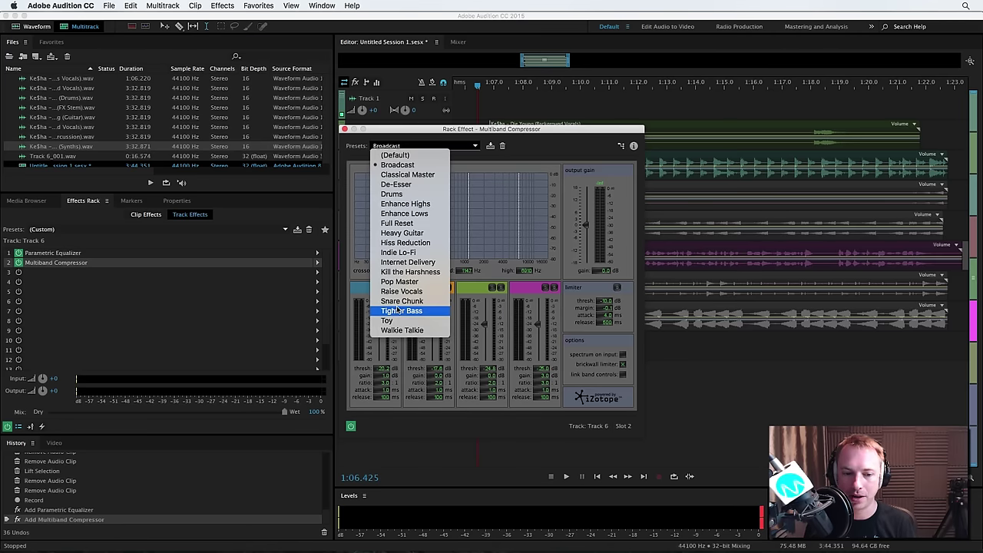
pyautogui.click(399, 282)
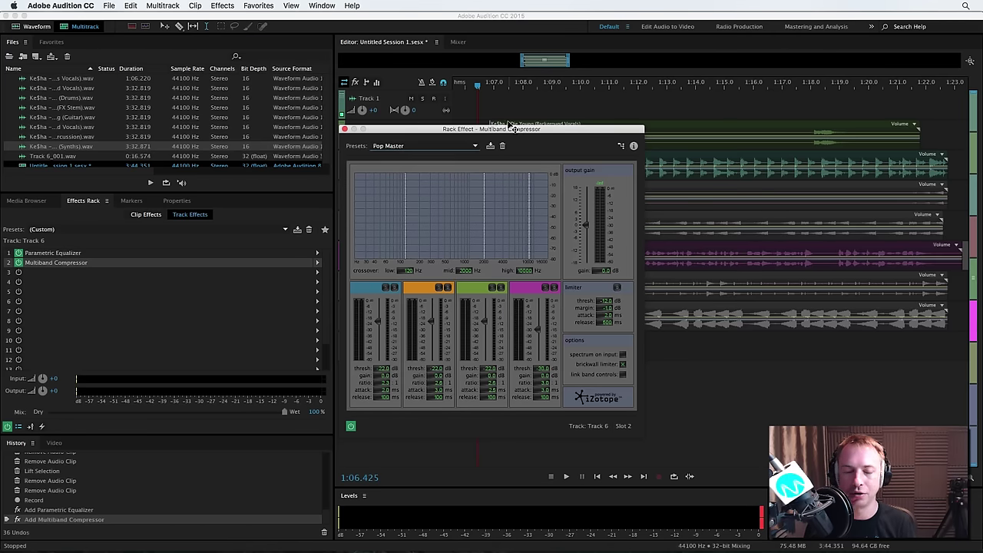
# - Lower Track 6's volume to -2.7 dB while listening to the compressed voiceover
pyautogui.press('space')
pyautogui.moveTo(507, 129); pyautogui.dragTo(319, 136)
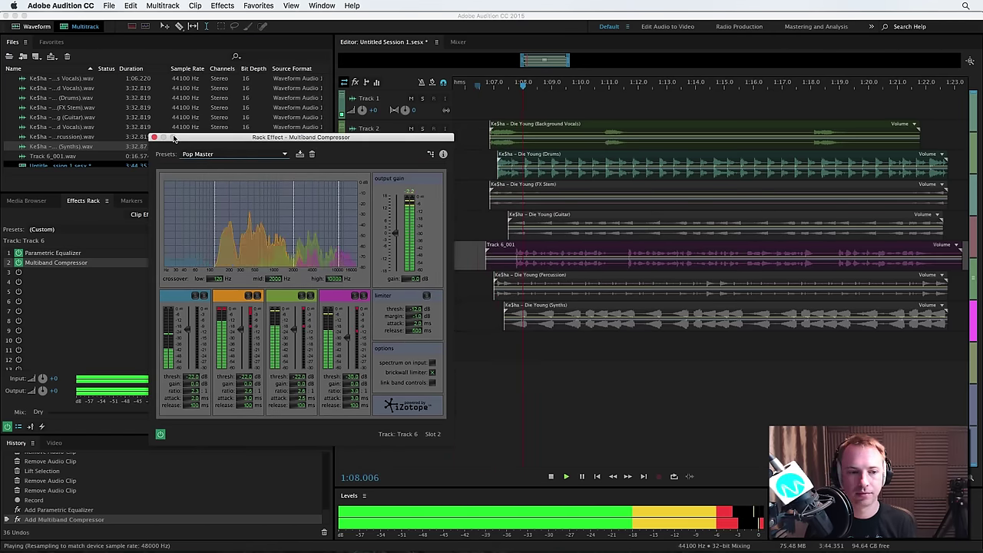
pyautogui.click(307, 275)
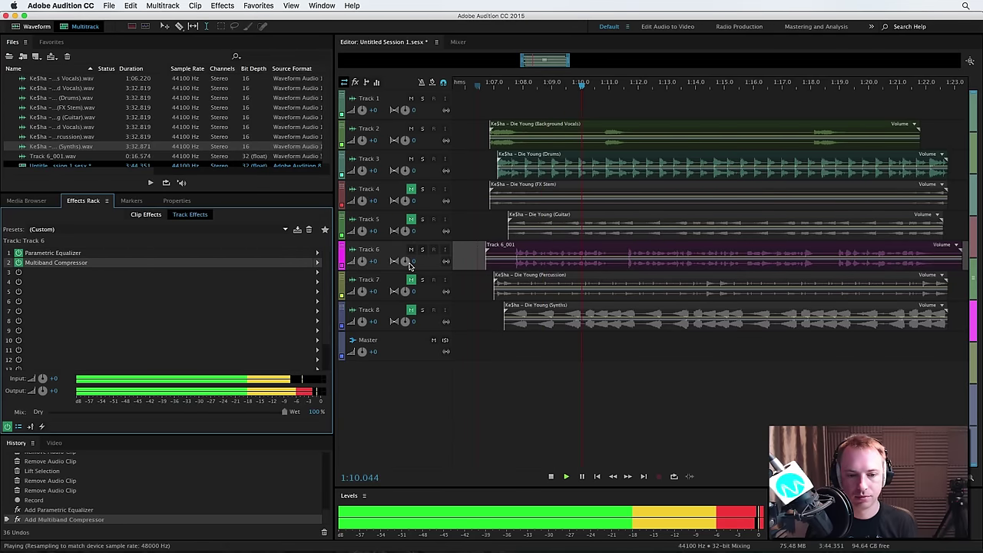
pyautogui.moveTo(362, 260); pyautogui.dragTo(362, 260)
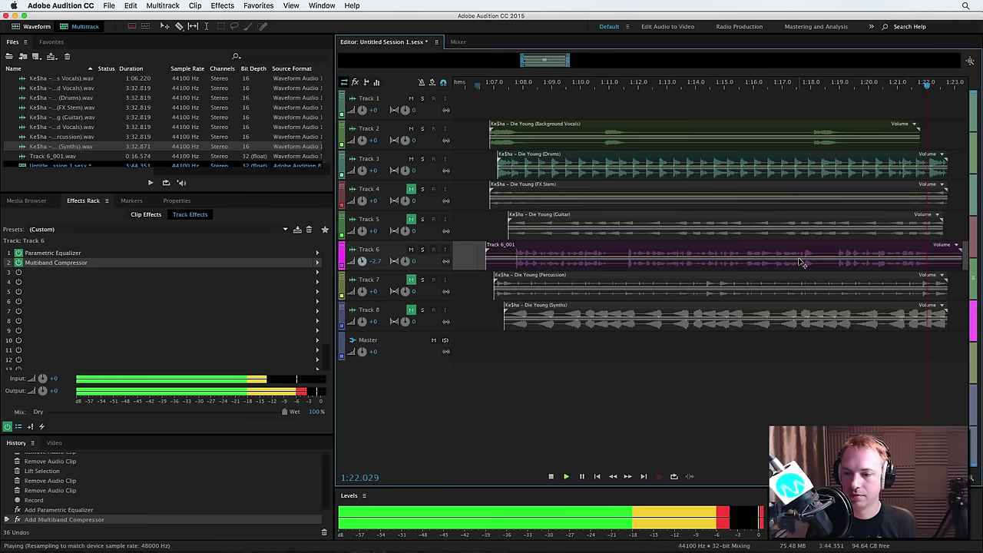
pyautogui.press('space')
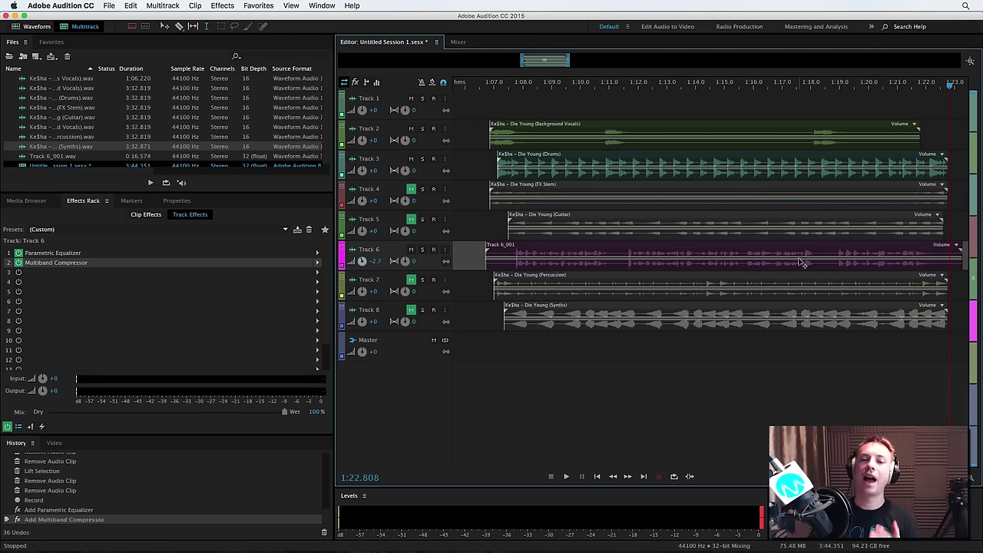
# - Paste a short background-vocal snippet onto Track 1 at 1:10.4 and place a second copy just after
pyautogui.click(596, 112)
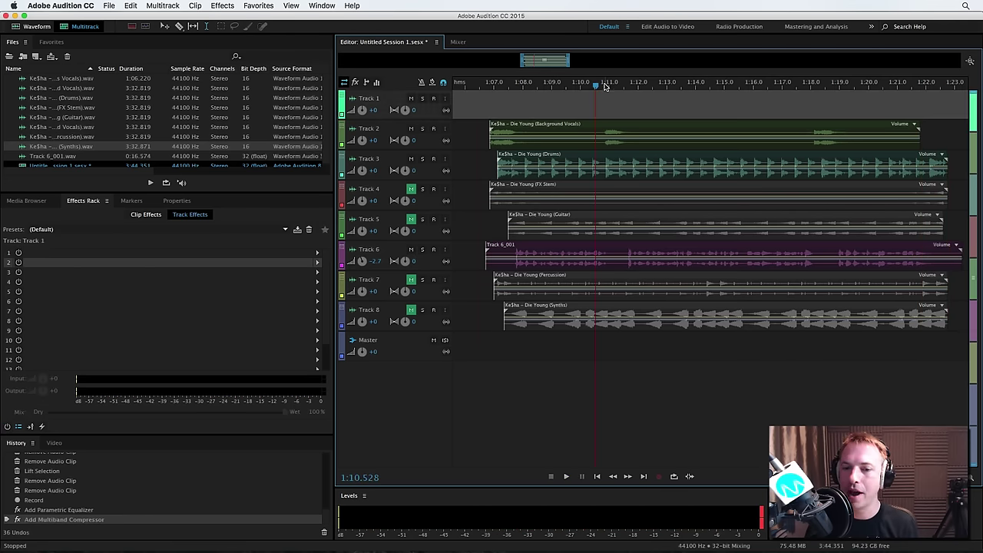
pyautogui.scroll(5, 605, 84)
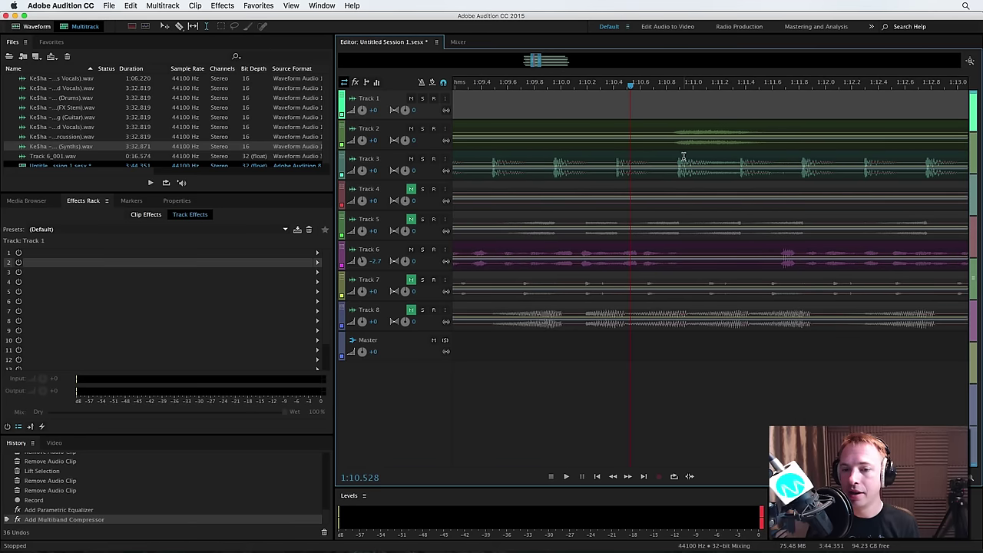
pyautogui.moveTo(676, 143); pyautogui.dragTo(710, 147)
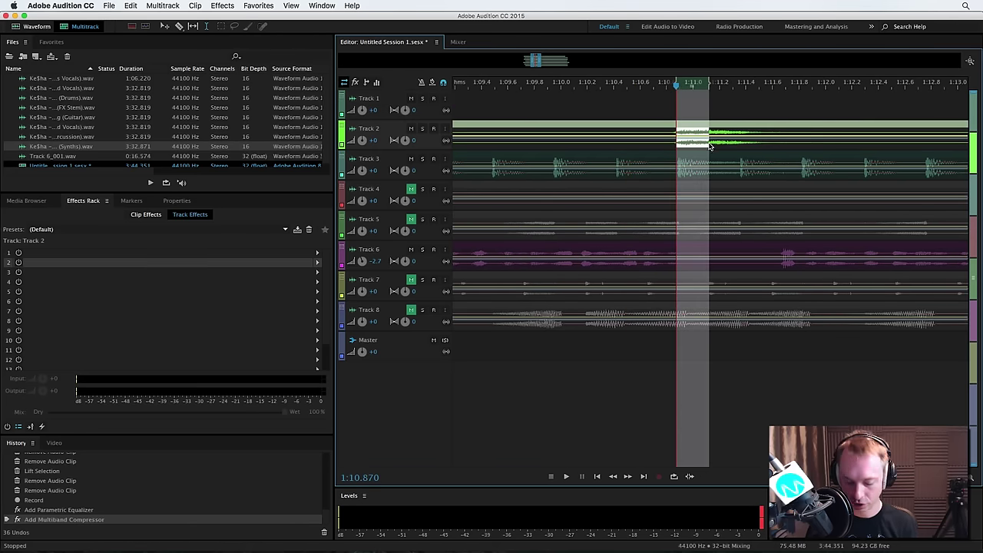
pyautogui.click(614, 108)
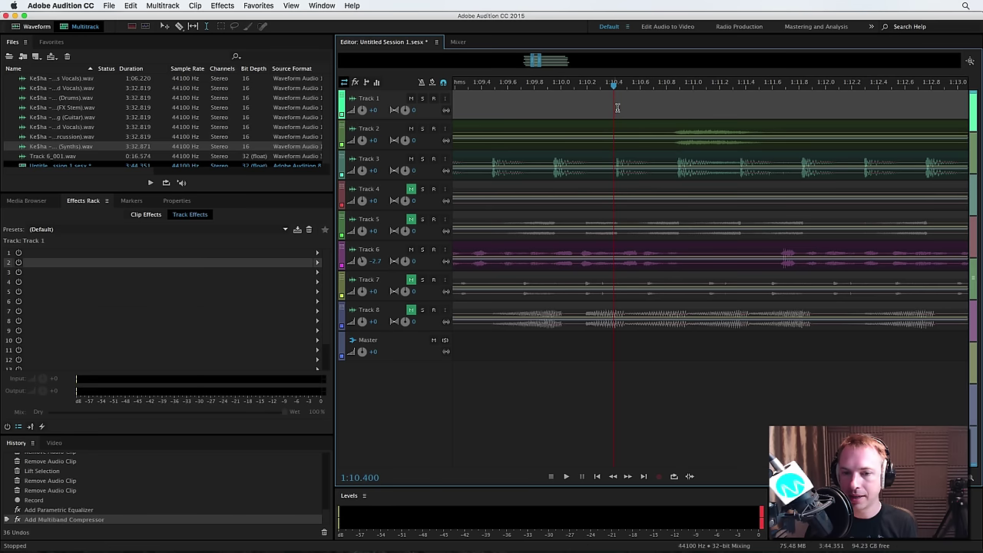
pyautogui.press('super+v')
pyautogui.moveTo(635, 101); pyautogui.dragTo(653, 110)
pyautogui.click(692, 105)
# - Adjust the first snippet's pan keyframe, pan the second hard left, and audition both
pyautogui.click(632, 111)
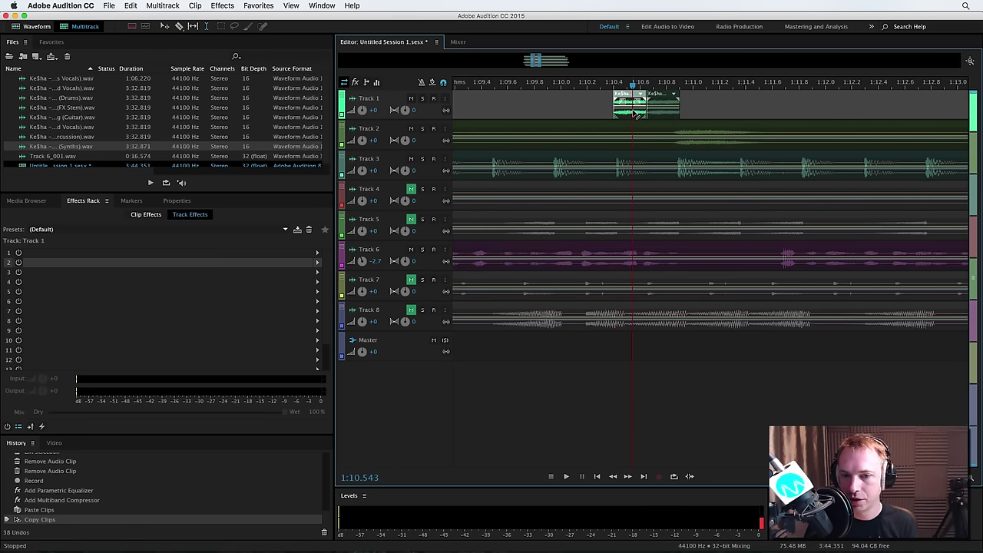
pyautogui.moveTo(640, 114); pyautogui.dragTo(637, 123)
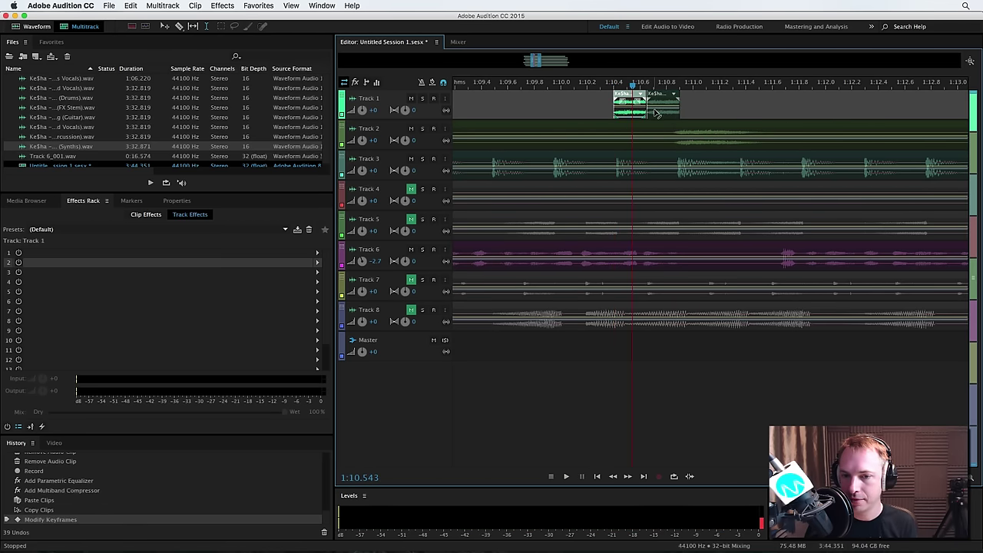
pyautogui.click(655, 112)
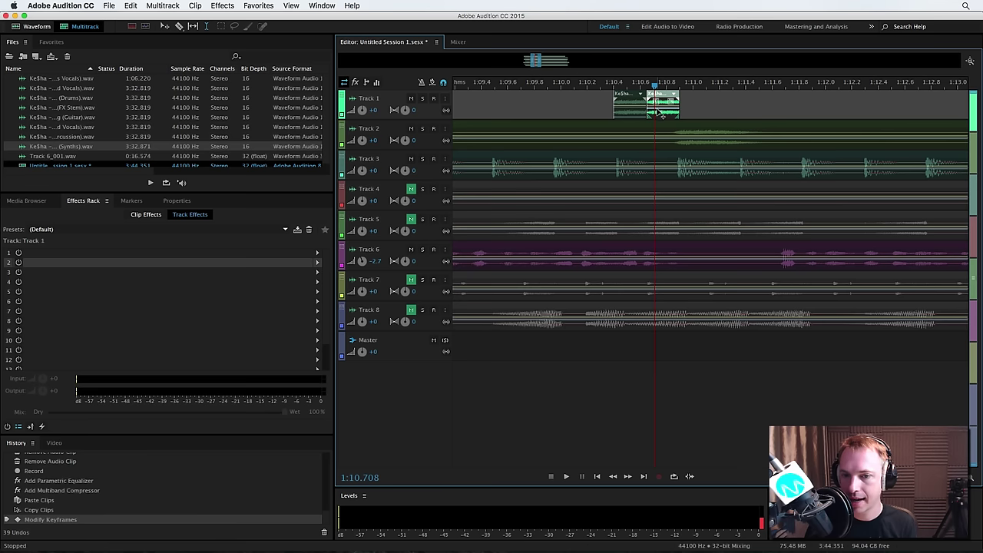
pyautogui.moveTo(659, 95); pyautogui.dragTo(665, 115)
pyautogui.press('space')
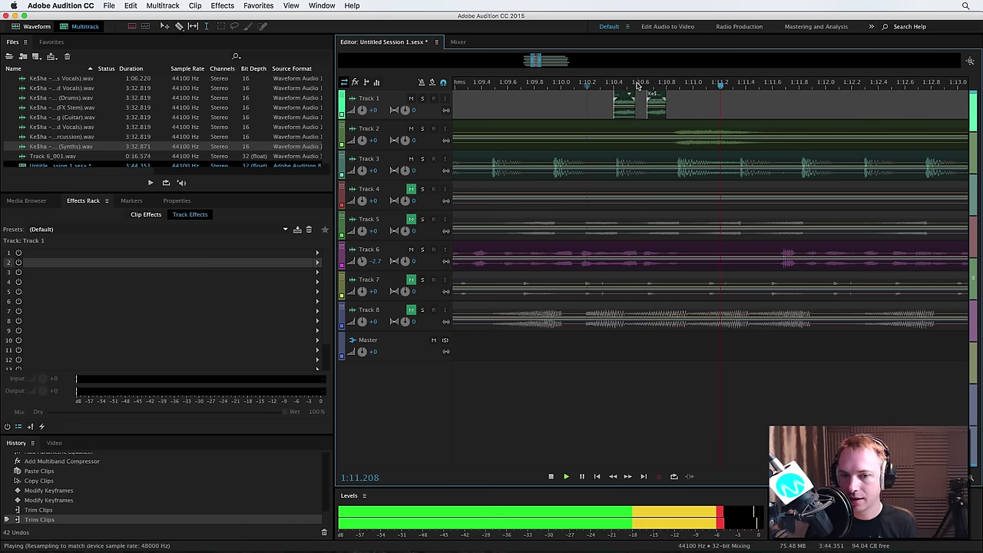
pyautogui.press('space')
pyautogui.scroll(-5, 638, 85)
# - Unmute the Track 8 synths during playback from 1:07 and lower their volume to -7.5 dB
pyautogui.click(610, 103)
pyautogui.press('space')
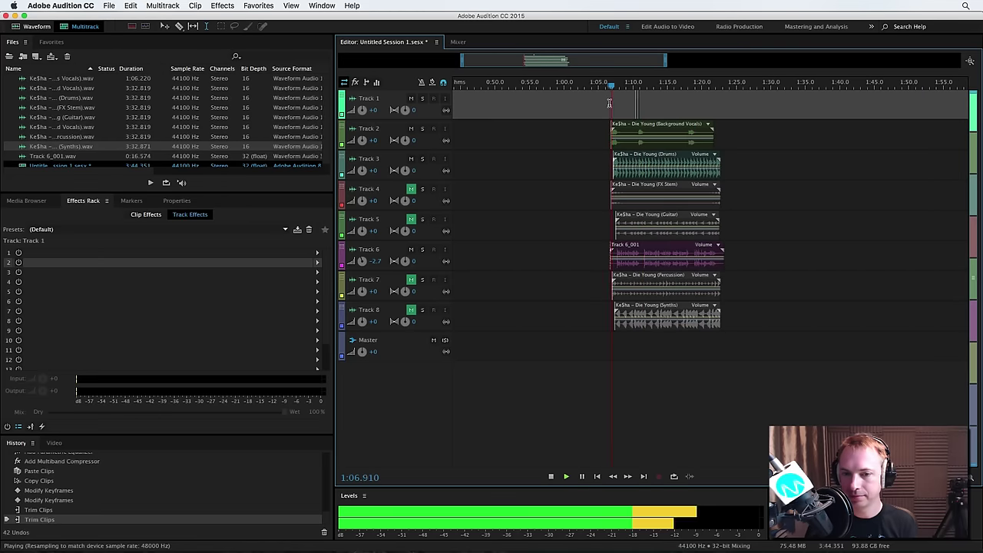
pyautogui.click(411, 310)
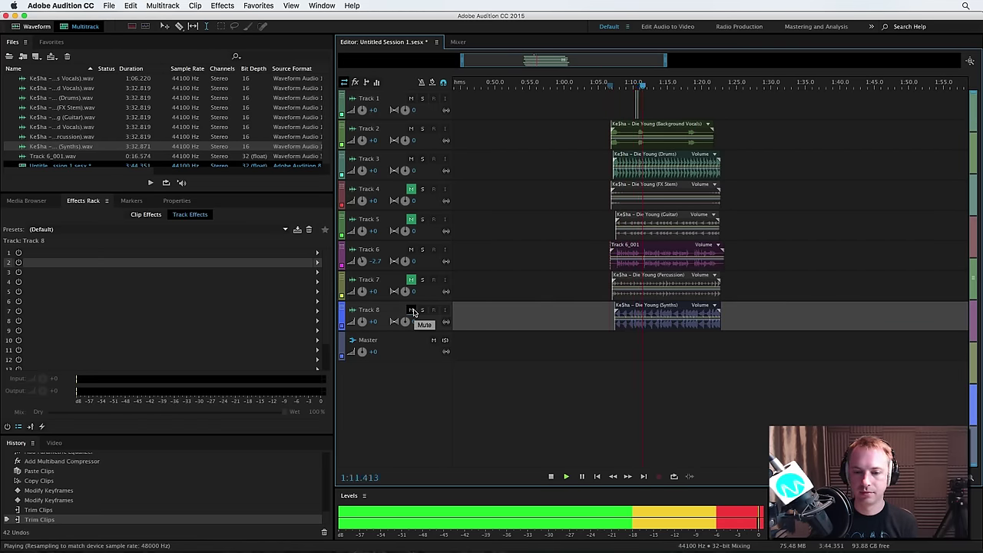
pyautogui.moveTo(363, 321); pyautogui.dragTo(363, 325)
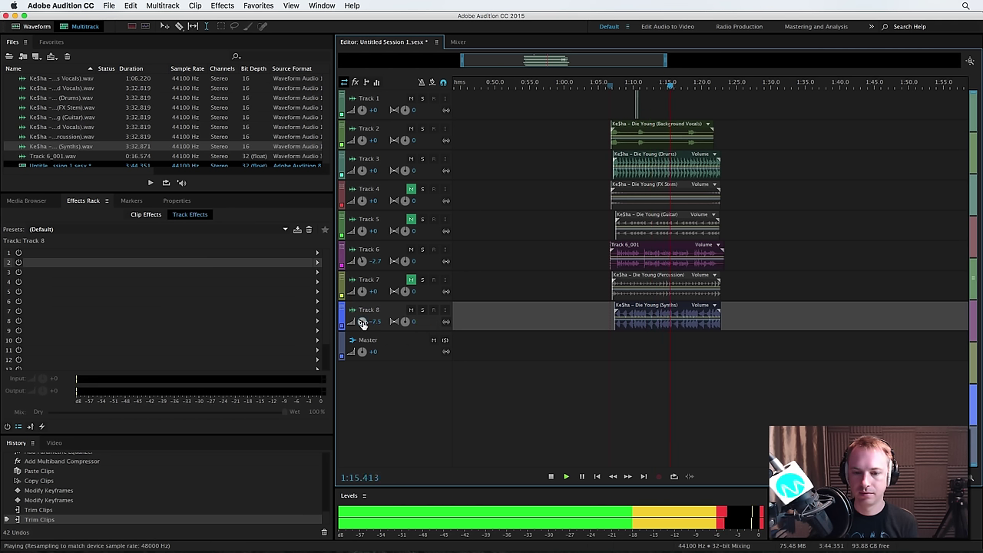
pyautogui.moveTo(362, 323)
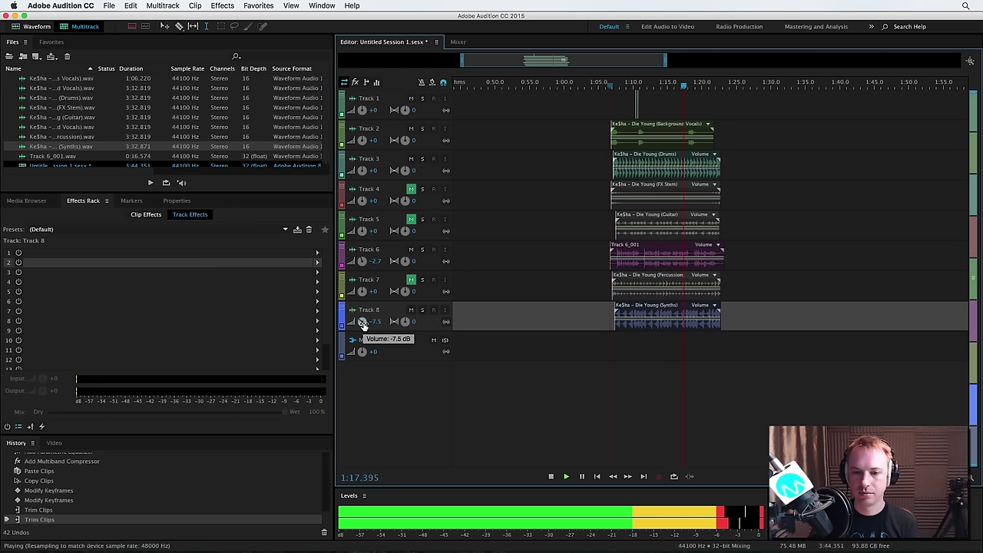